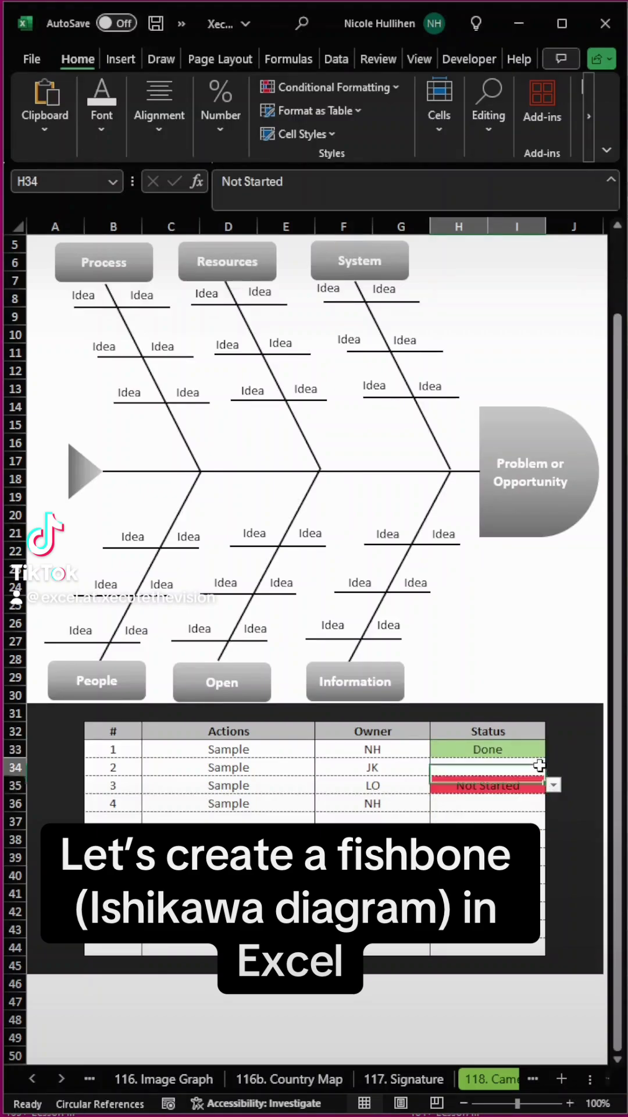
Pick Started from the H34 Status dropdown and Done from the H36 dropdown.
left_click(554, 766)
left_click(448, 786)
left_click(487, 804)
left_click(554, 803)
left_click(460, 838)
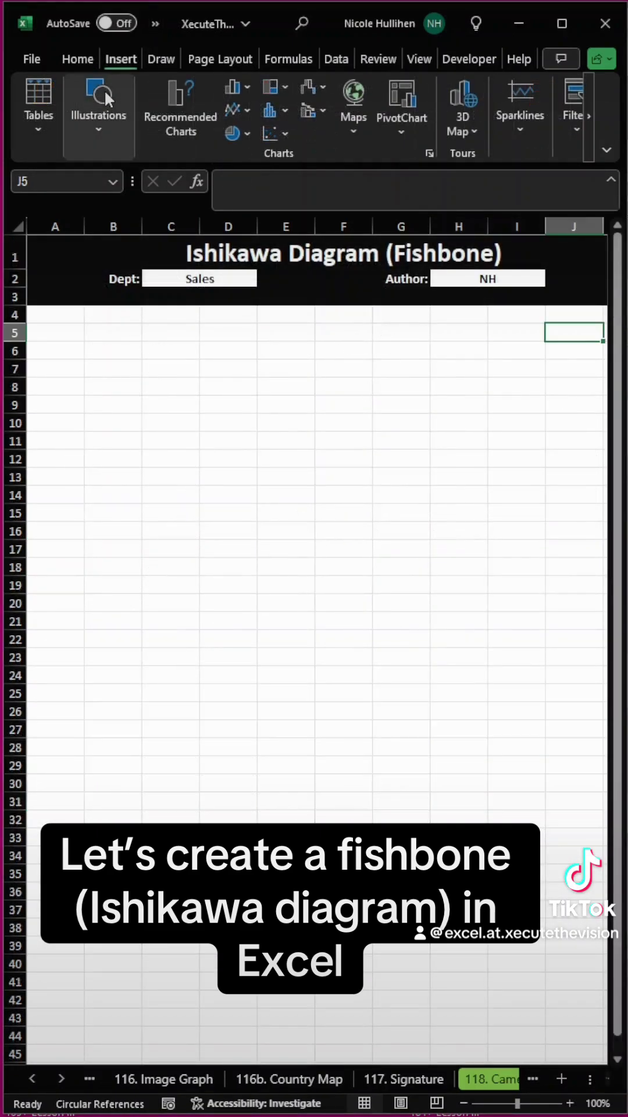
Draw a Flowchart Delay D-shape on the right as the fish head with a grey gradient style.
left_click(104, 88)
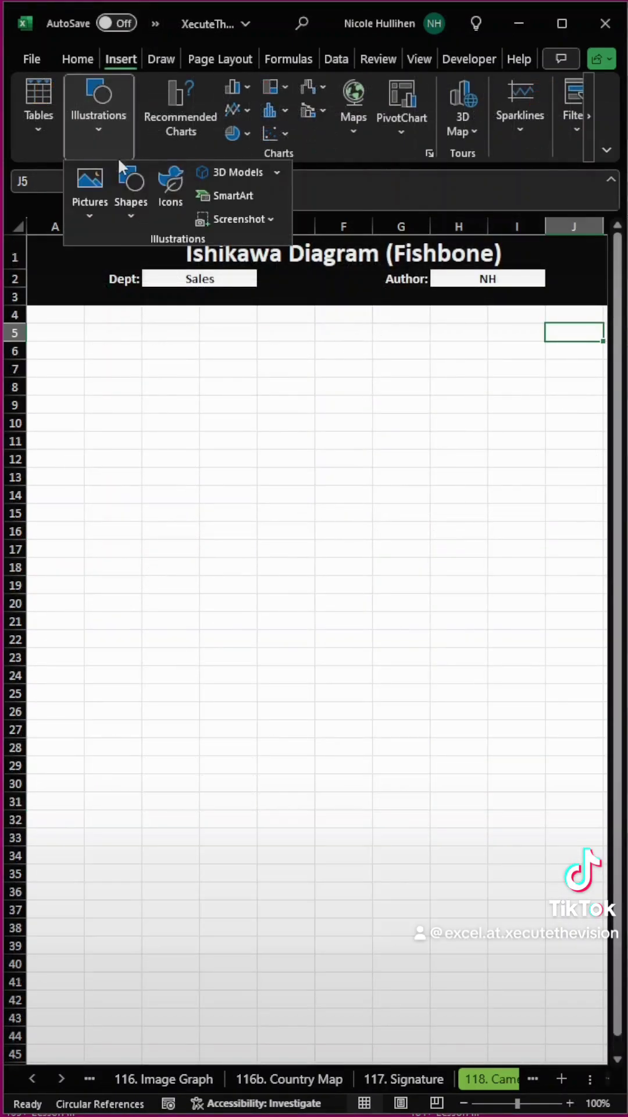
left_click(130, 195)
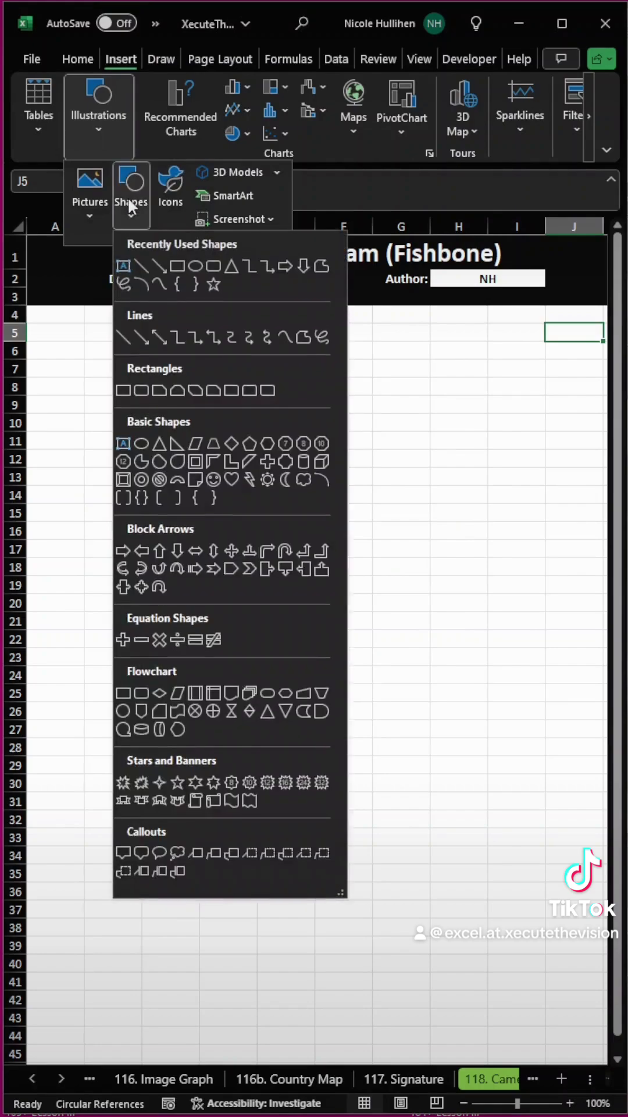
left_click(322, 712)
mouse_move(450, 530)
left_mouse_down()
mouse_move(531, 613)
mouse_move(529, 620)
left_mouse_up()
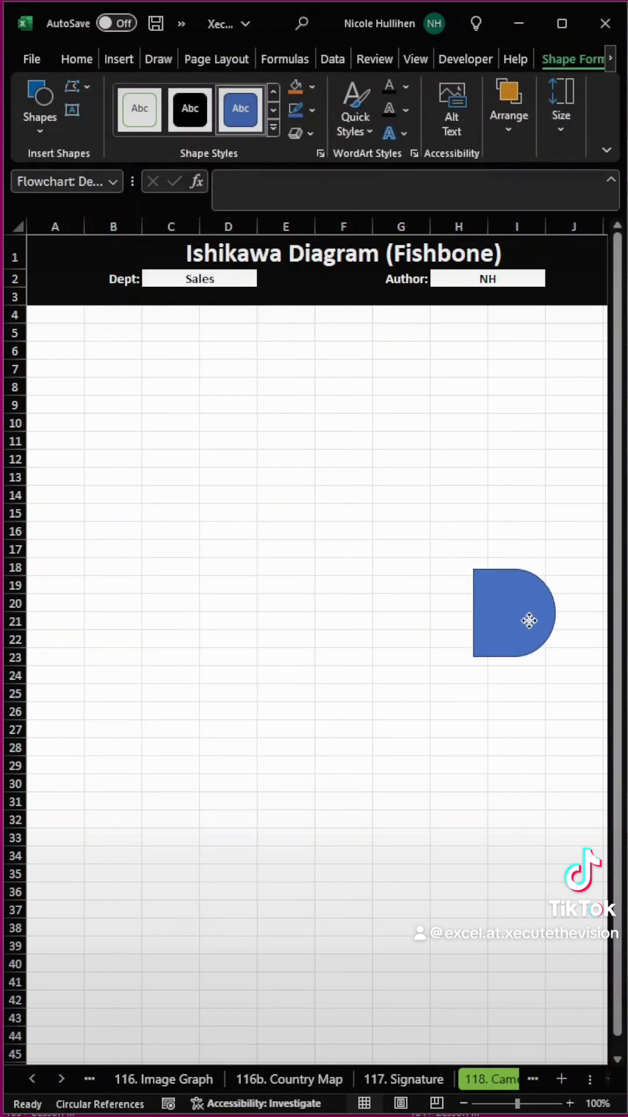
left_click(273, 128)
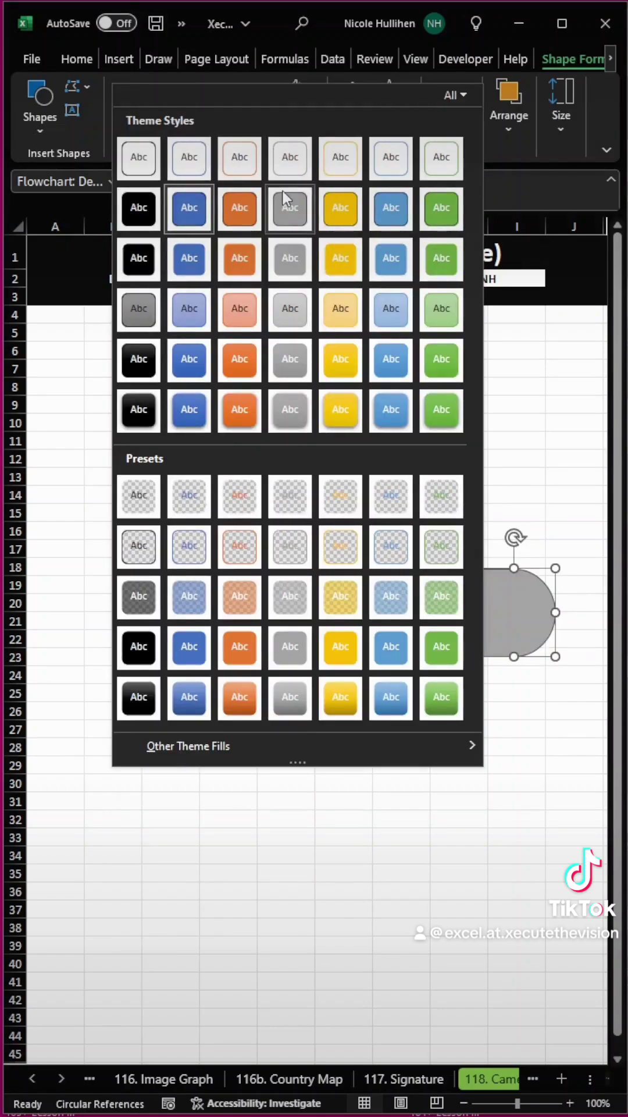
left_click(288, 694)
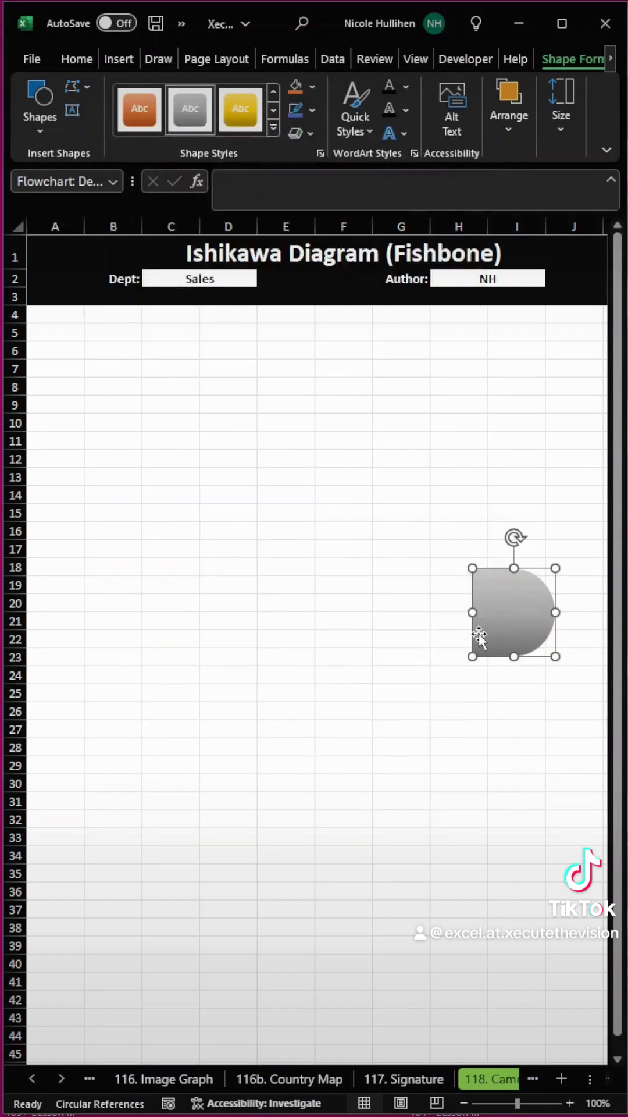
Copy the head to the left, change it to a triangle, rotate it and move it into column A.
left_click_drag(478, 633, 91, 614)
left_click(609, 60)
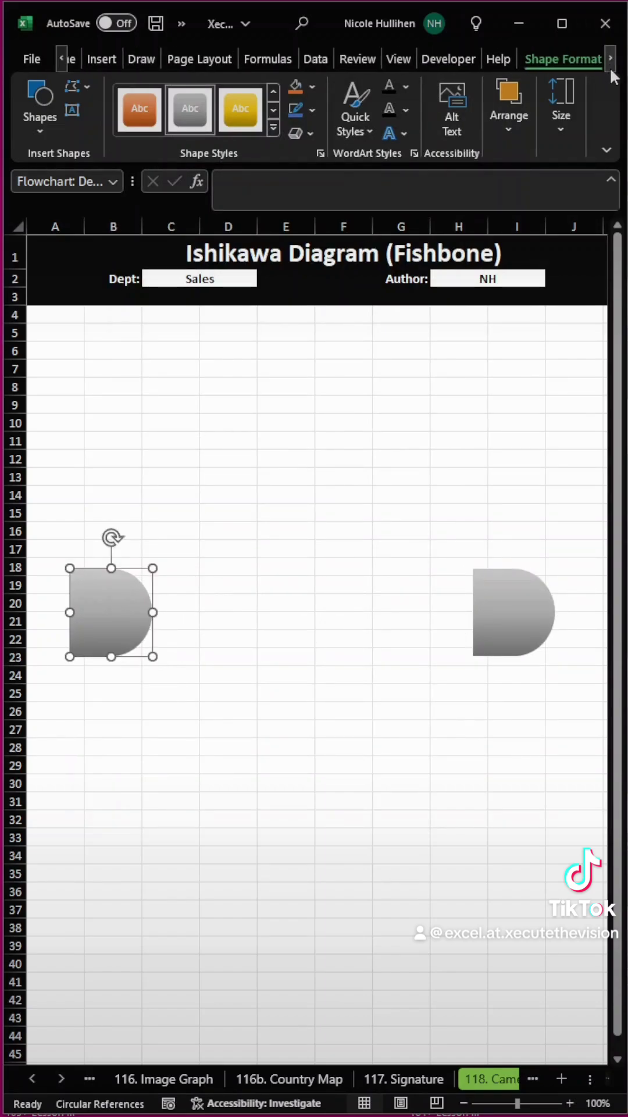
left_click(610, 63)
left_click(82, 86)
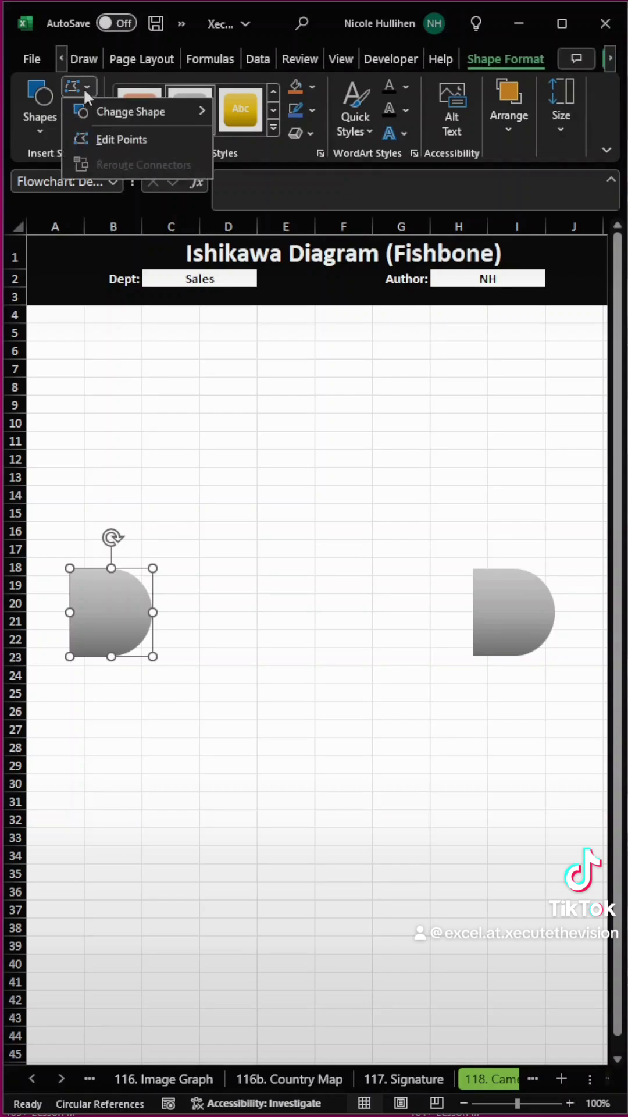
mouse_move(120, 113)
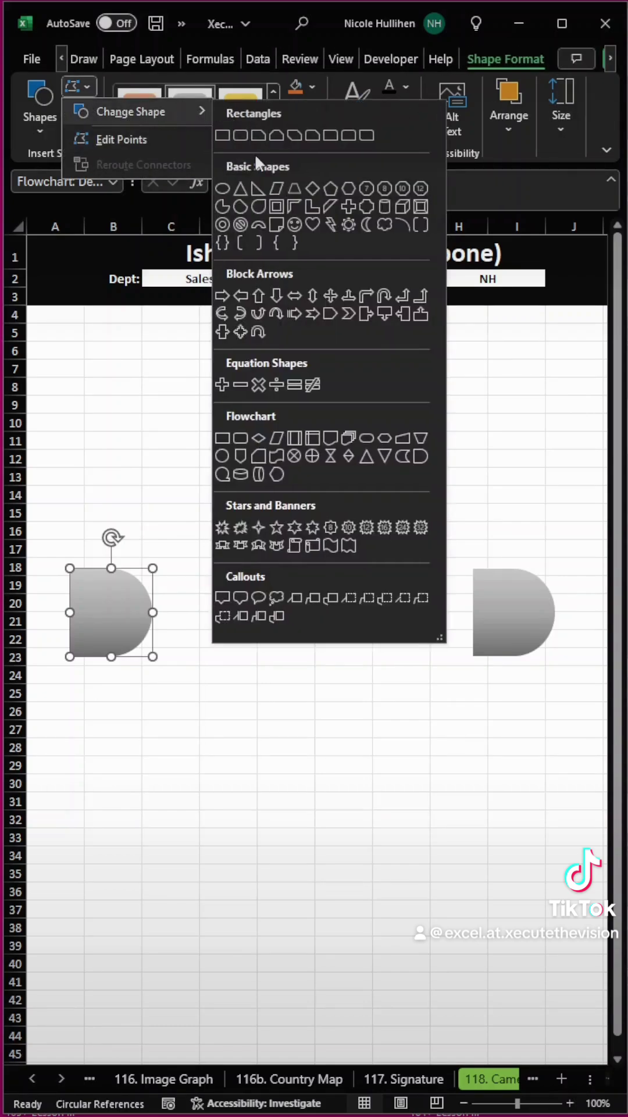
left_click(242, 186)
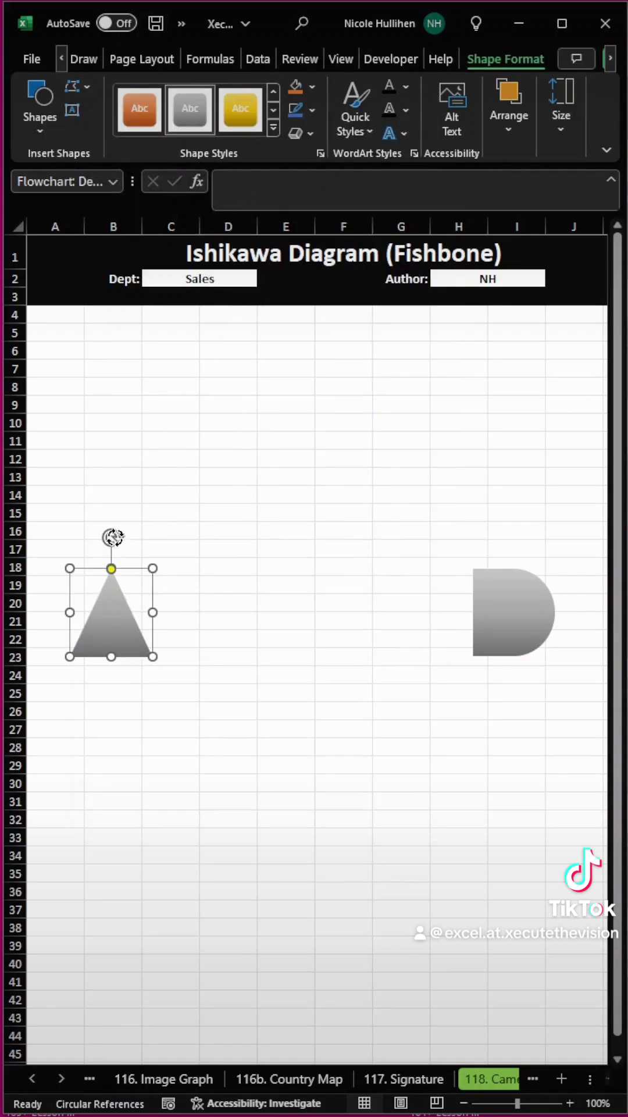
left_click_drag(114, 537, 190, 637)
left_click_drag(134, 628, 74, 628)
Draw a straight connector from the triangle tip to the head and style it solid black.
left_click(228, 530)
left_click(118, 61)
left_click(116, 121)
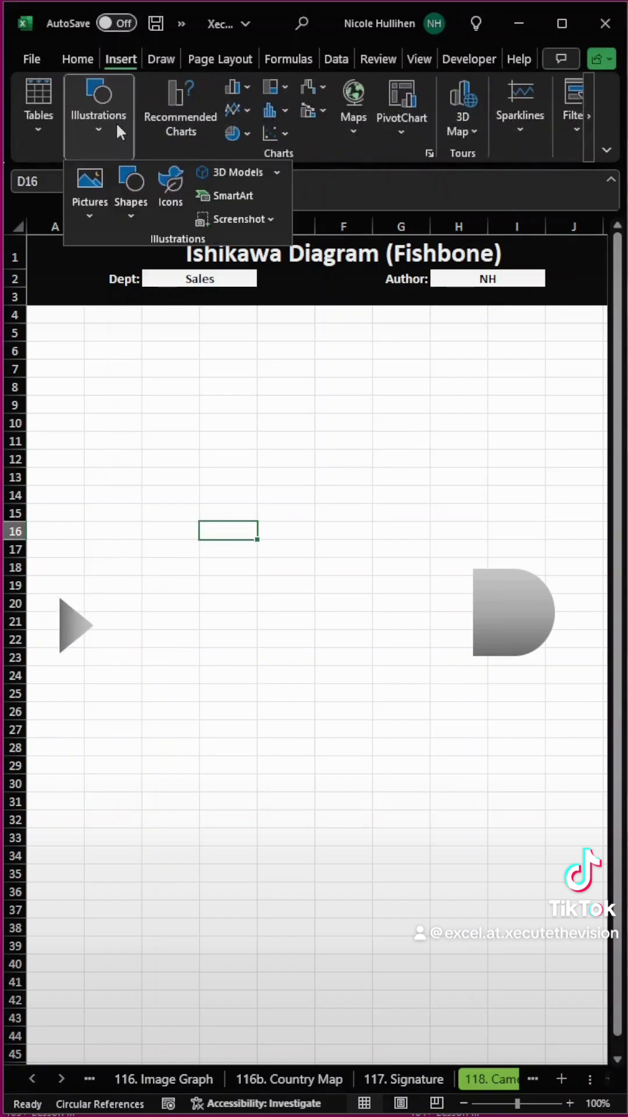
left_click(131, 190)
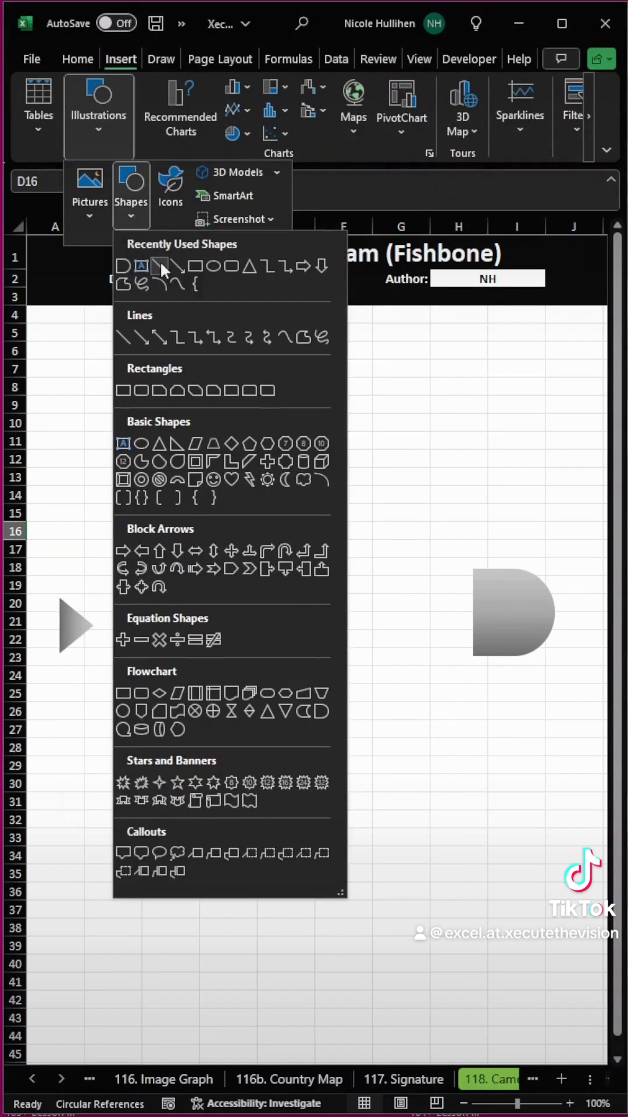
left_click(160, 263)
left_click_drag(97, 625, 474, 628)
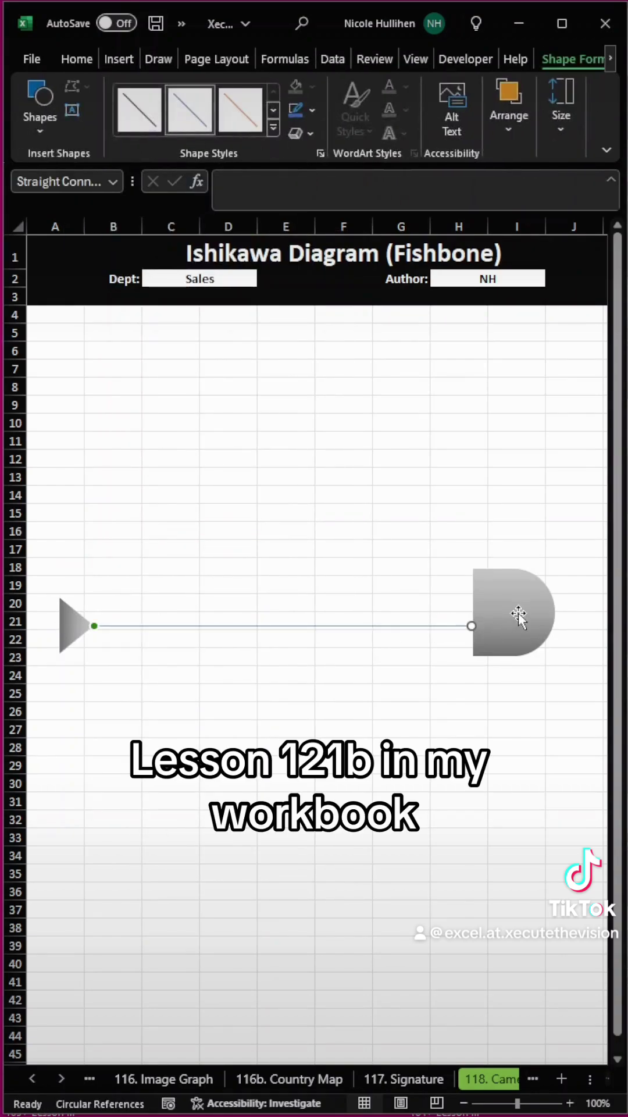
left_click_drag(520, 614, 519, 625)
left_click(294, 627)
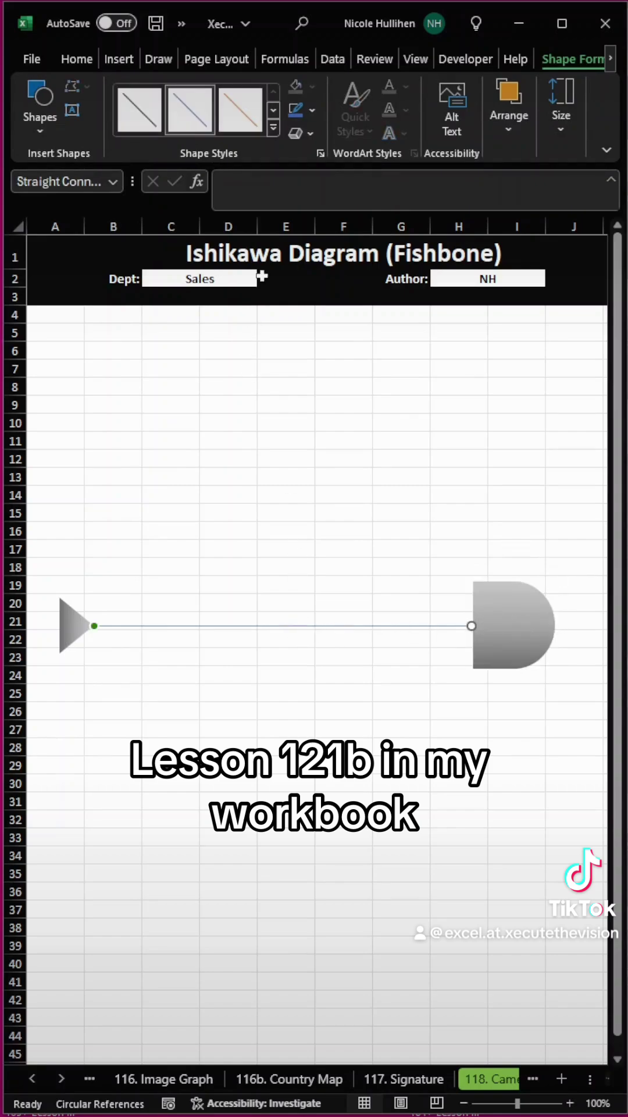
left_click(273, 128)
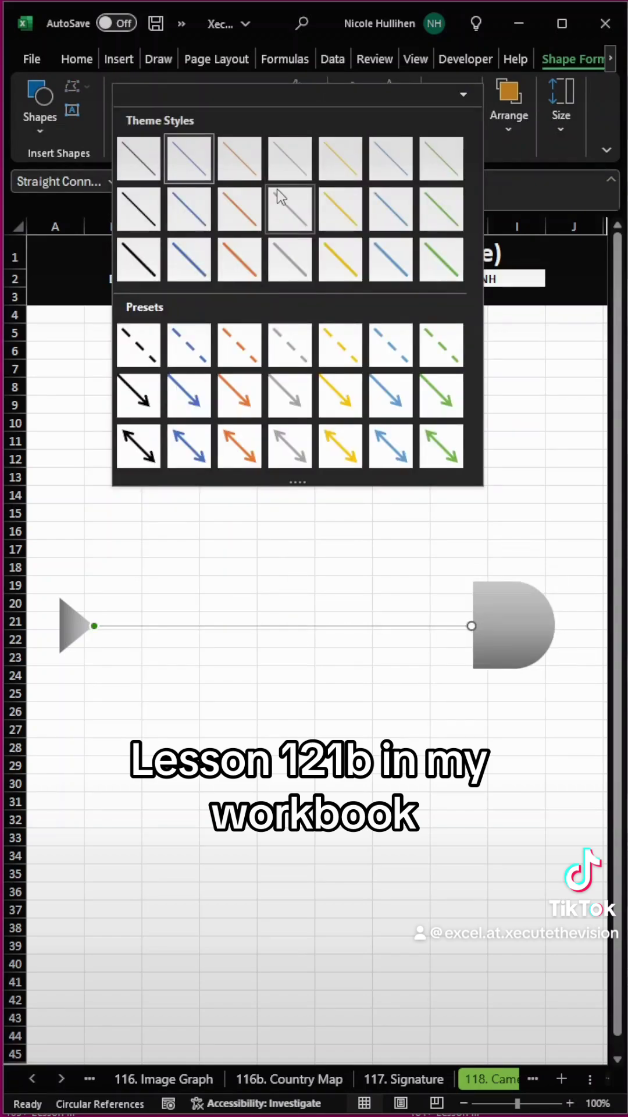
left_click(129, 258)
left_click(269, 582)
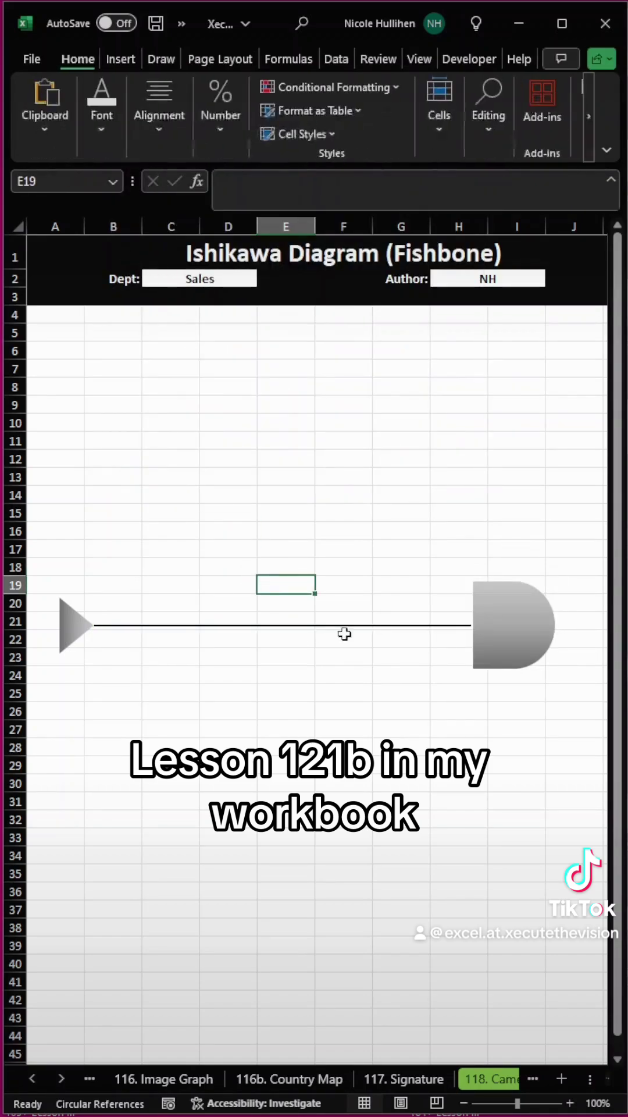
Draw a slanted solid black bone into the spine and duplicate it into three evenly spaced upper bones.
left_click(120, 60)
left_click(114, 127)
left_click(131, 189)
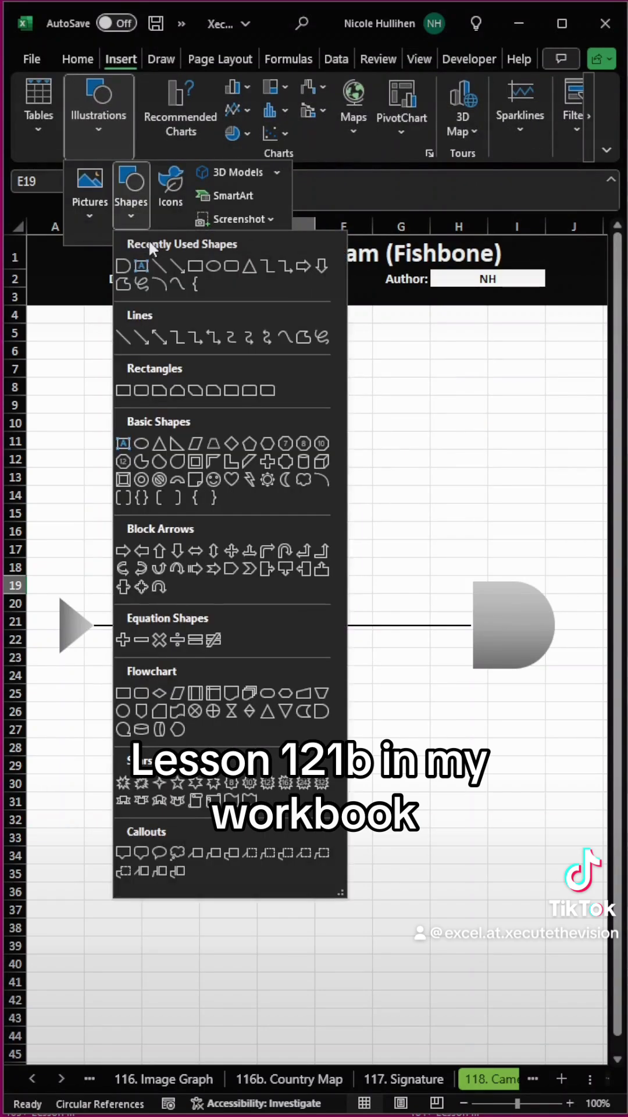
left_click(176, 268)
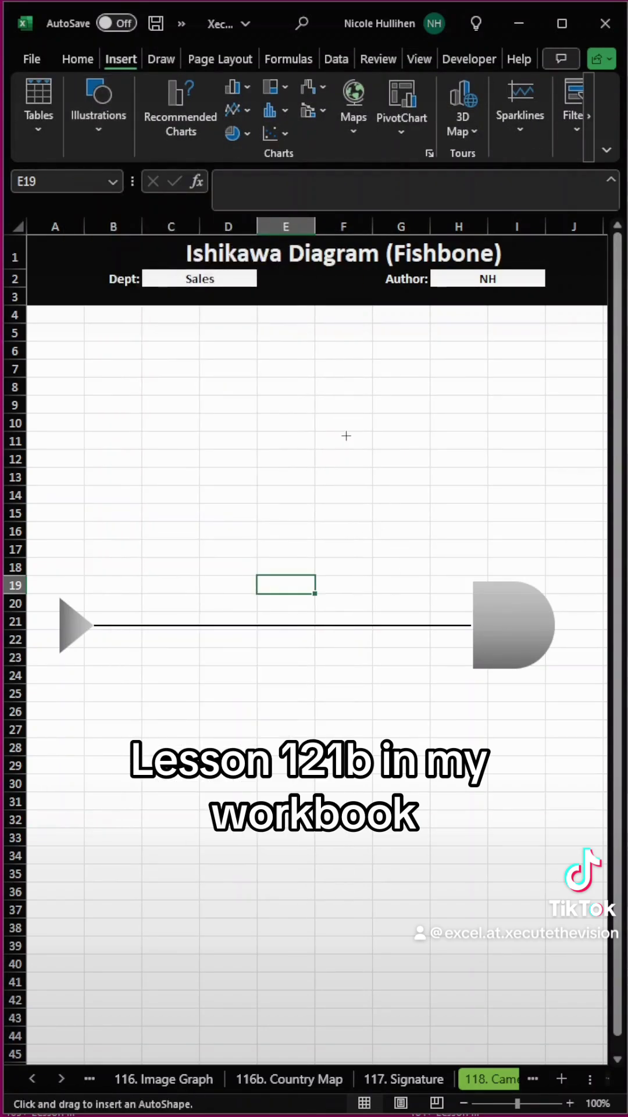
mouse_move(371, 540)
left_mouse_down()
mouse_move(411, 606)
mouse_move(444, 616)
mouse_move(442, 623)
left_mouse_up()
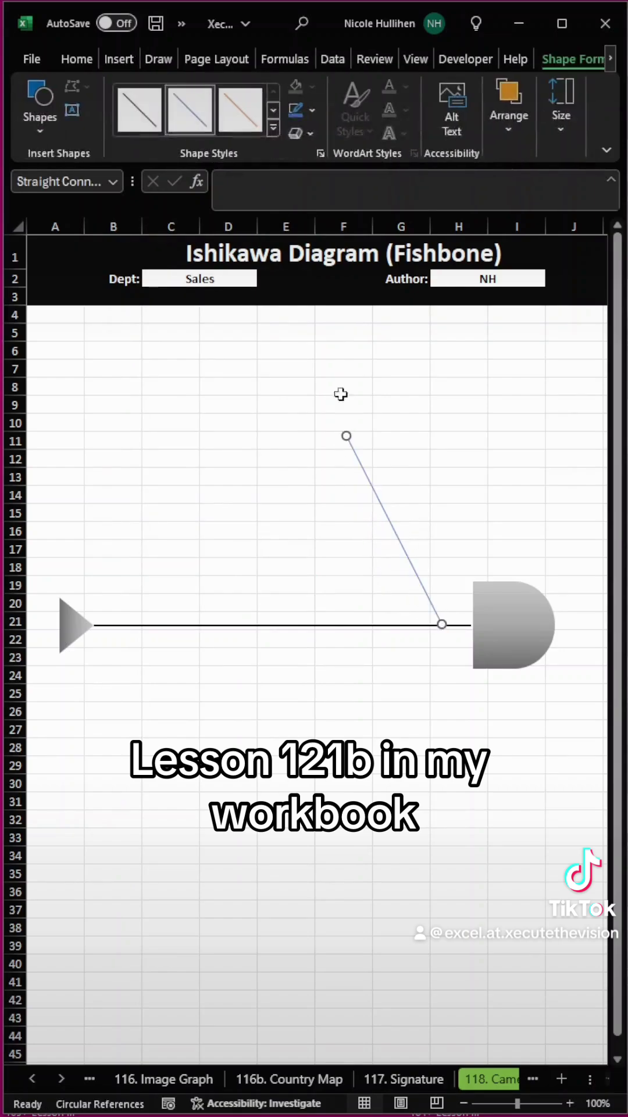
left_click(273, 129)
left_click(139, 258)
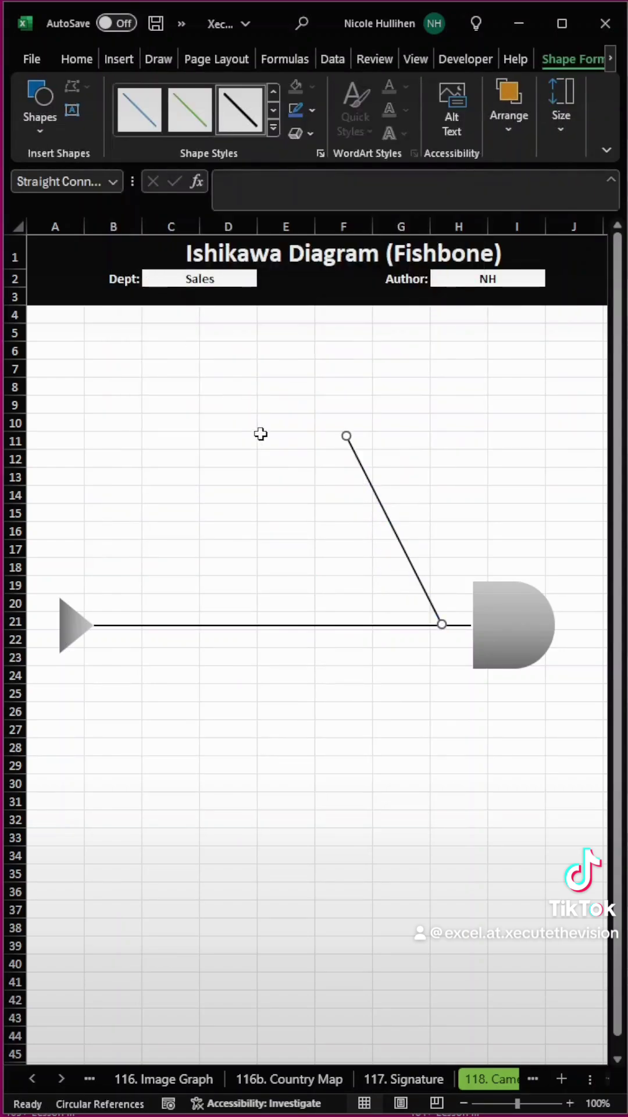
key("ctrl+d")
left_click_drag(404, 514, 127, 493)
key("ctrl+d")
left_click_drag(296, 501, 247, 497)
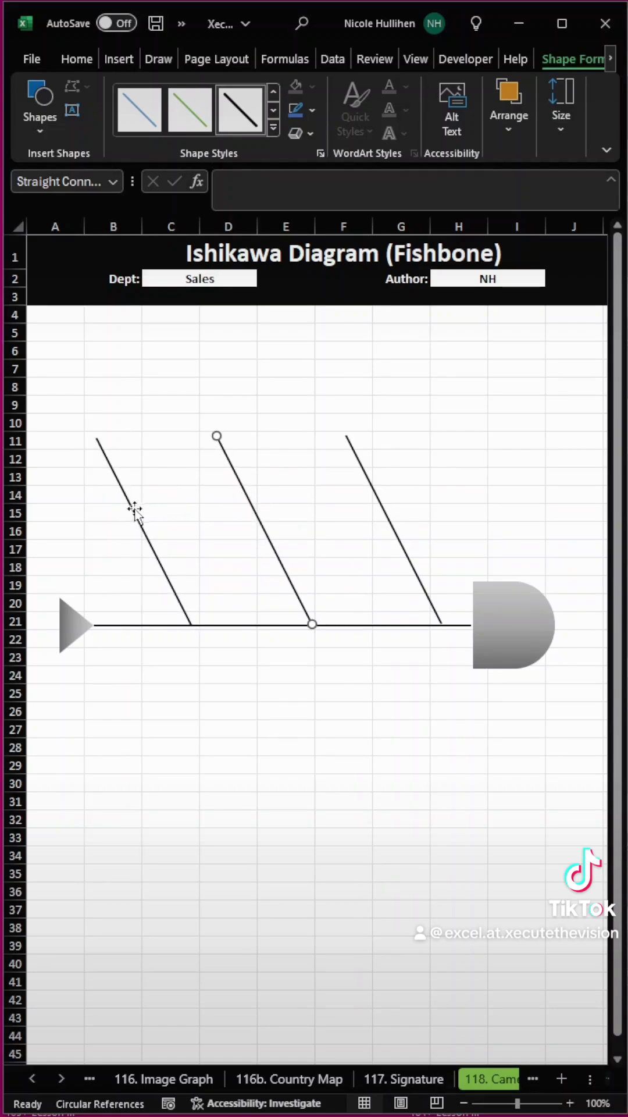
Copy bones below the spine, flipped to slant the opposite way.
left_click_drag(240, 492, 332, 678)
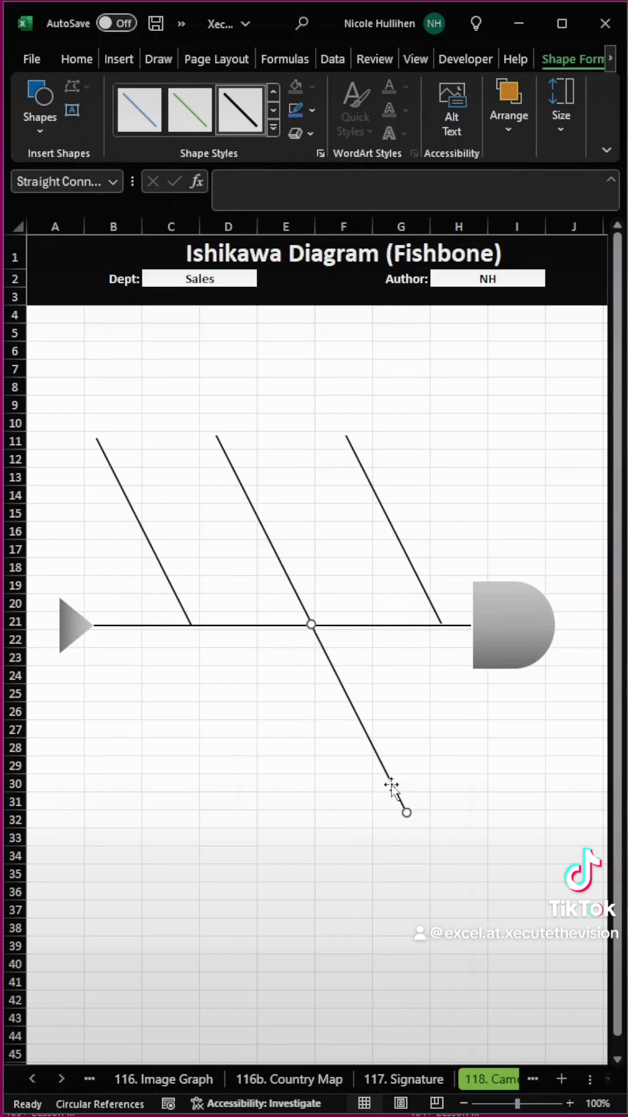
left_click_drag(406, 812, 210, 815)
left_click_drag(251, 731, 145, 718)
key("ctrl+d")
Enlarge and center the fish head on the spine and type 'Problem or Opportunity' into it.
left_click(476, 654)
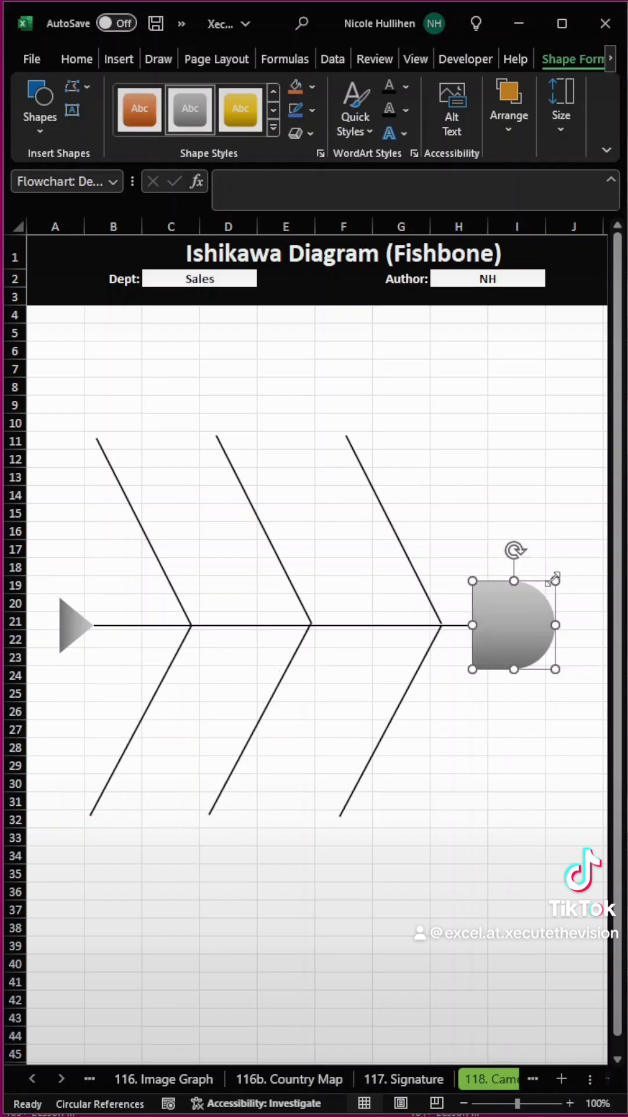
left_click_drag(554, 579, 589, 539)
left_click_drag(549, 586, 547, 607)
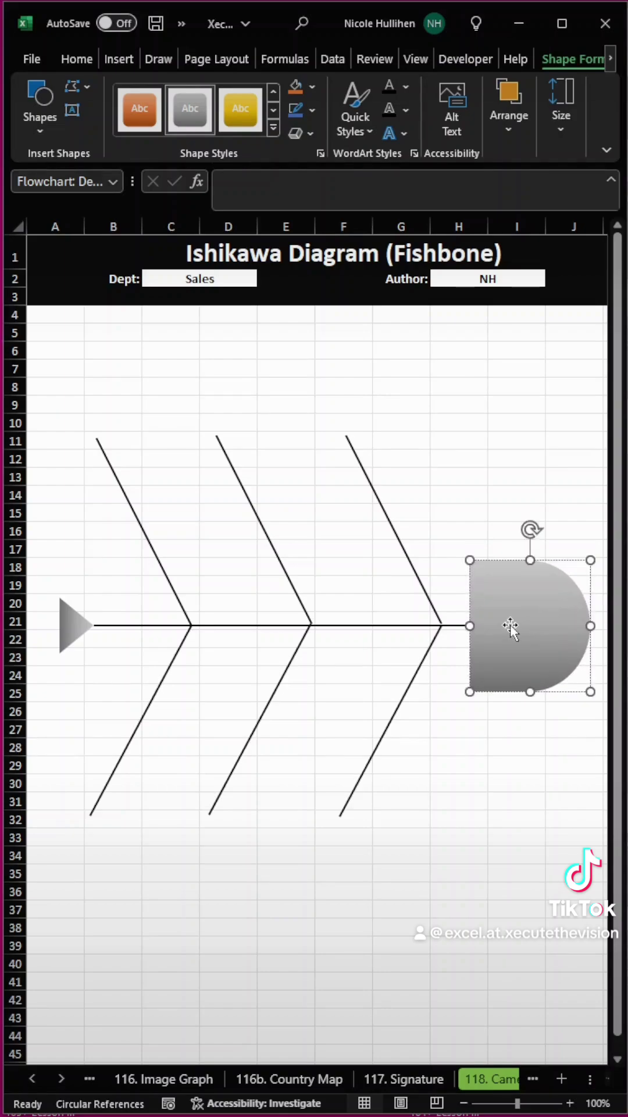
type("Problem or Opportunity")
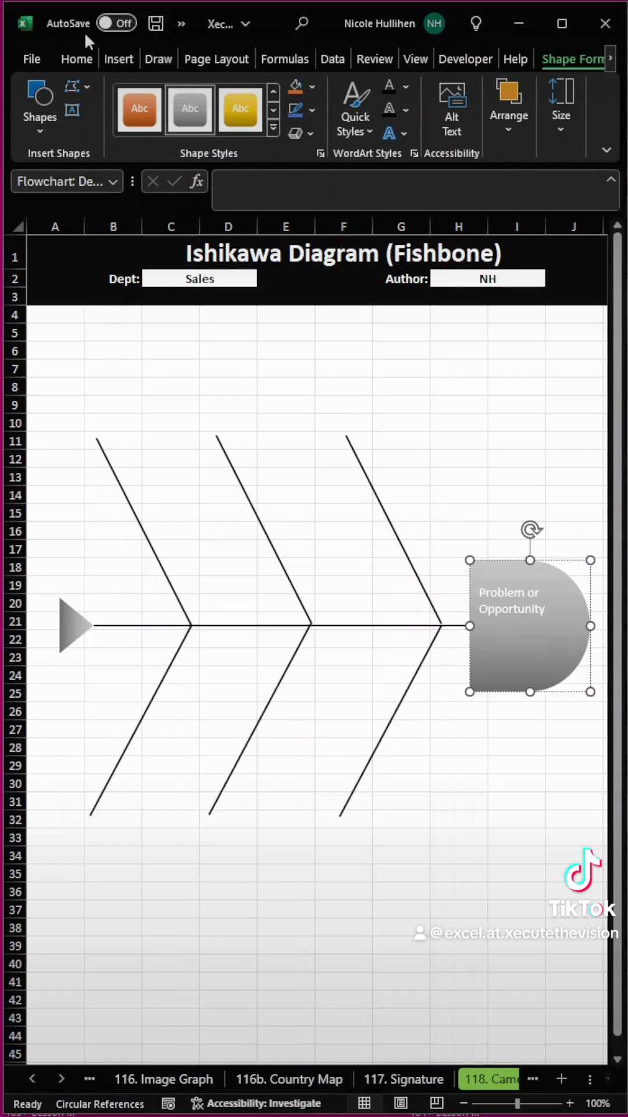
Center the head's text vertically and horizontally and increase its font size.
left_click(73, 59)
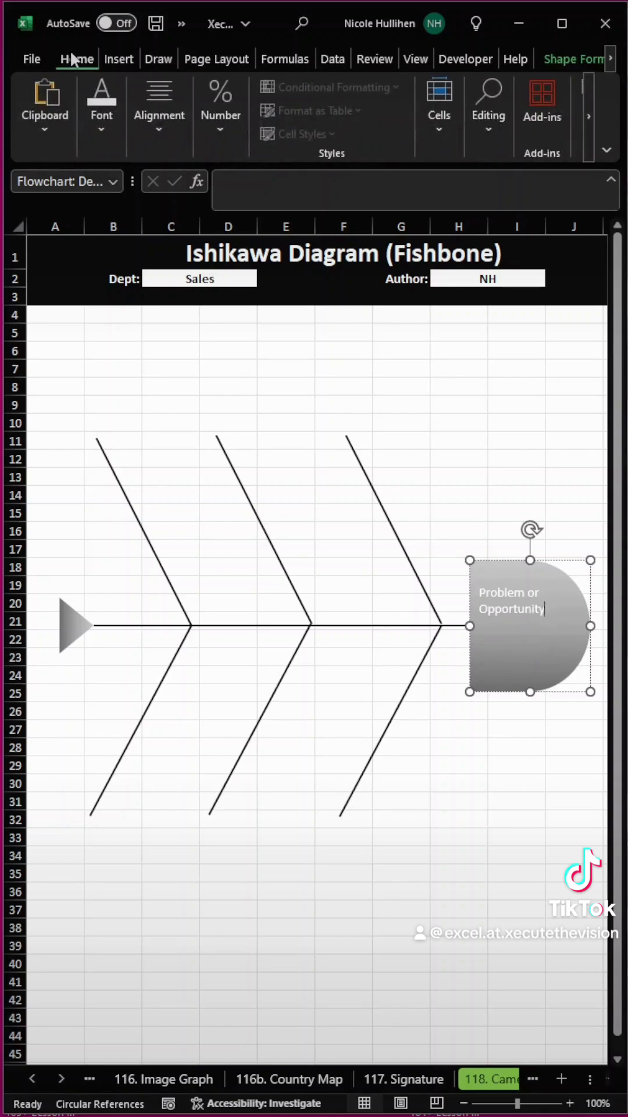
left_click(149, 121)
left_click(170, 170)
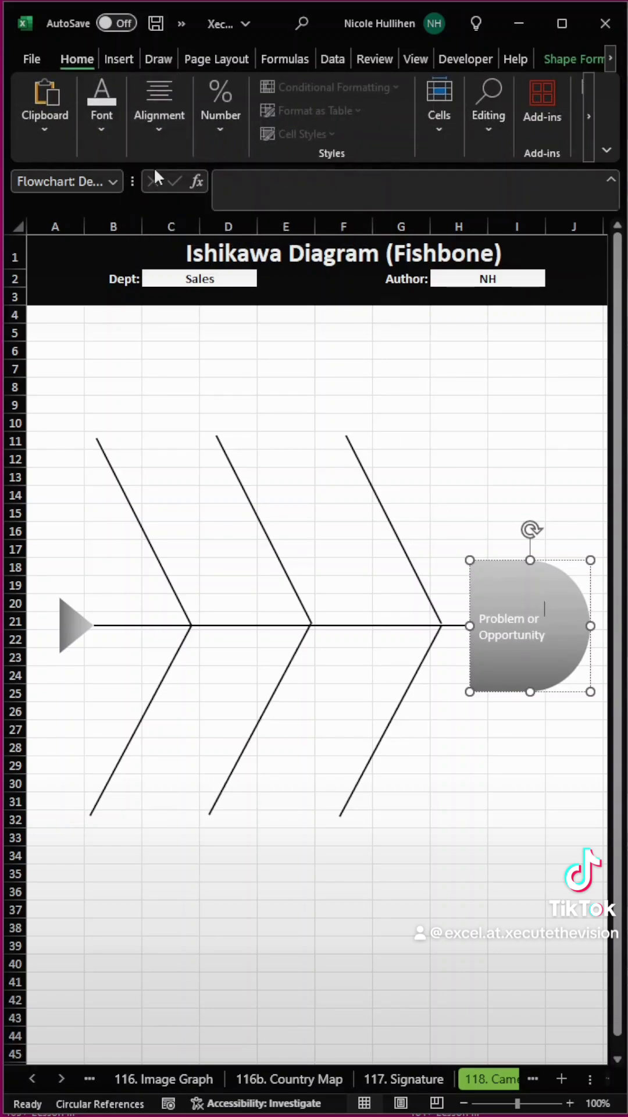
left_click(158, 140)
left_click(168, 208)
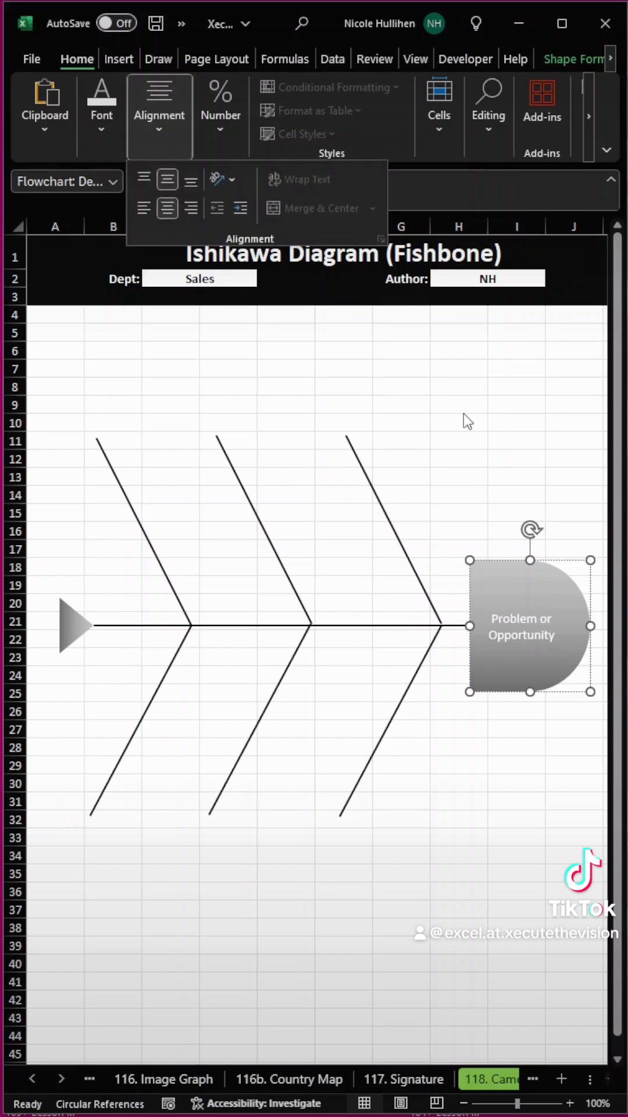
left_click(108, 131)
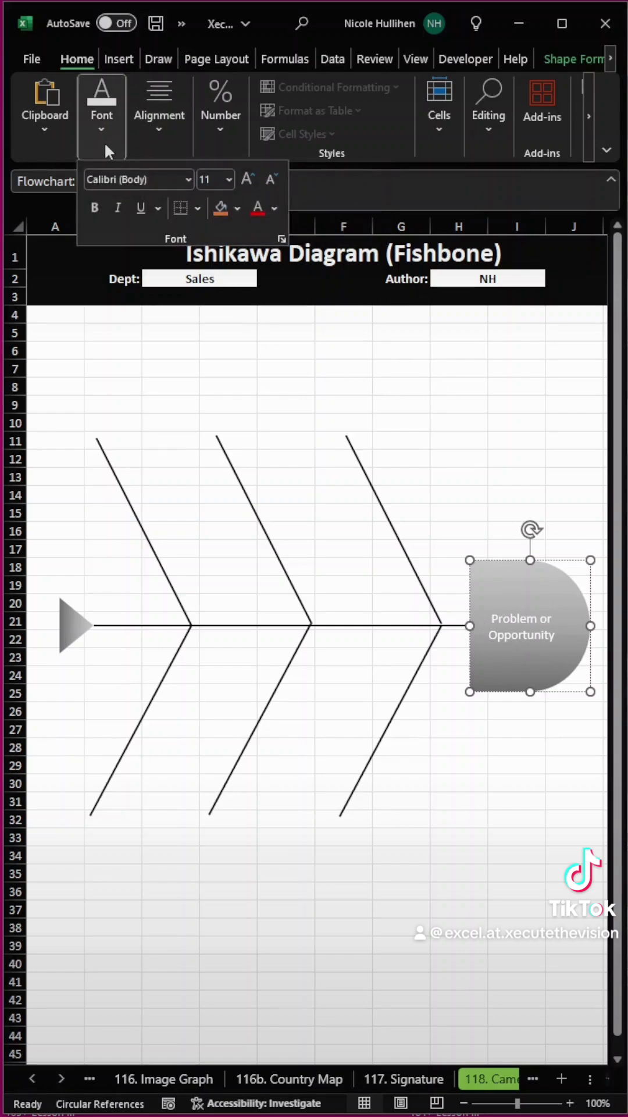
left_click(246, 180)
left_click(247, 179)
left_click(247, 179)
Make the label bold at size 14, then bring up the Insert illustrations choices.
left_click(536, 611)
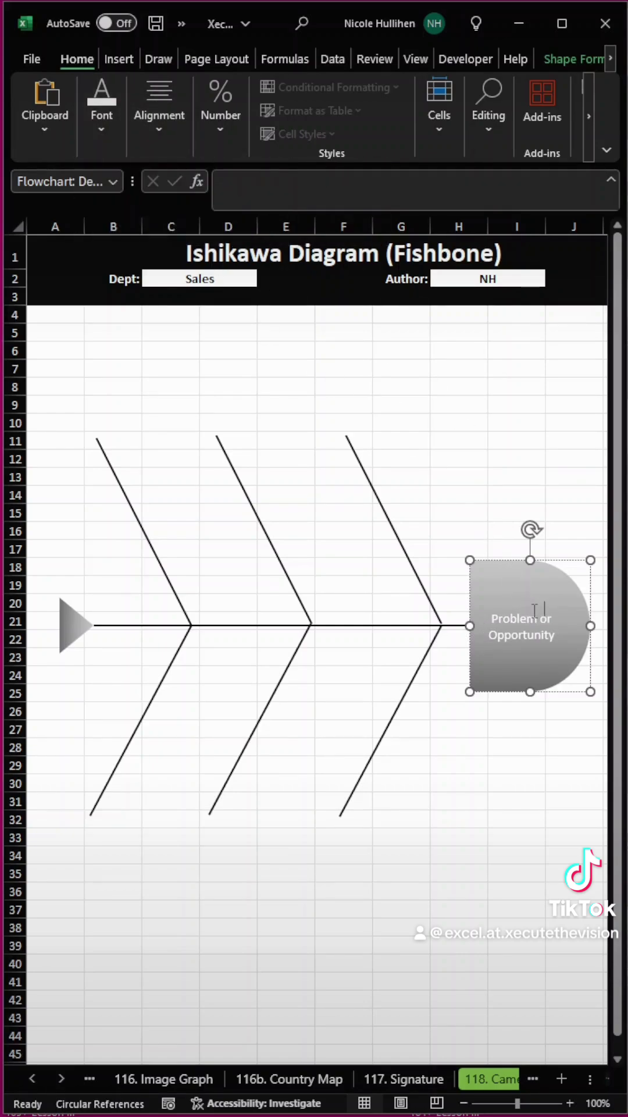
triple_click(535, 614)
left_click(553, 592)
left_click(623, 572)
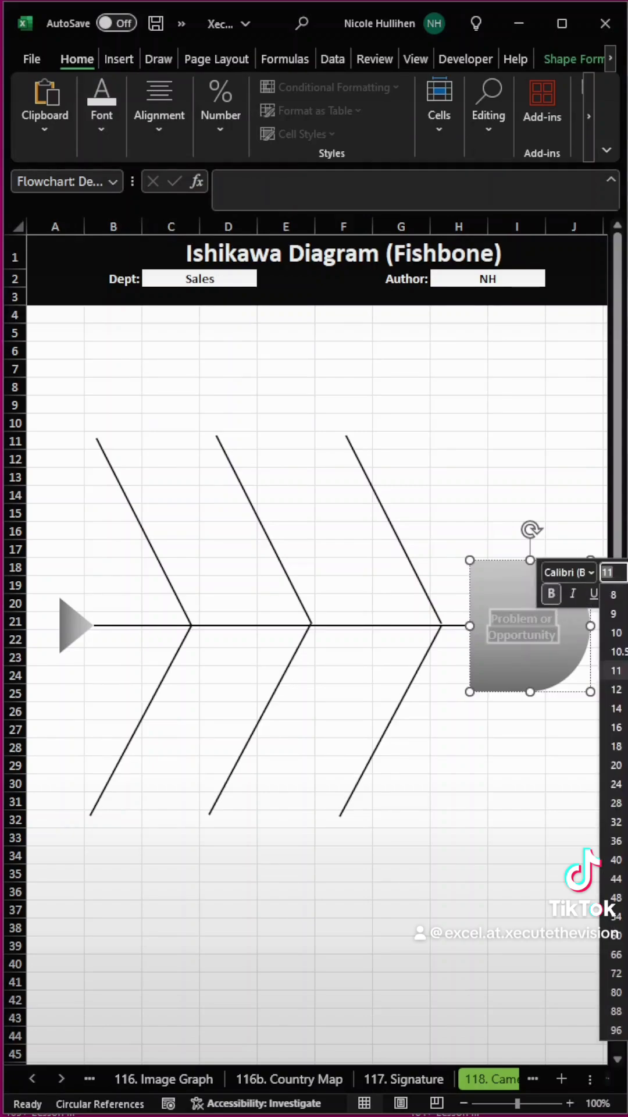
left_click(617, 709)
left_click(457, 764)
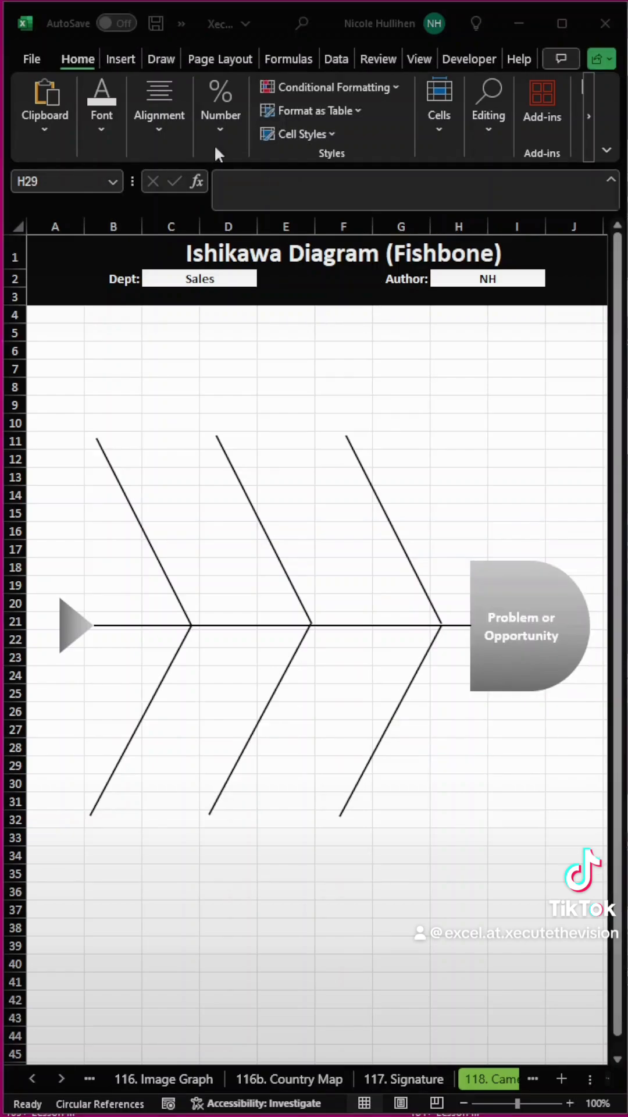
left_click(120, 59)
left_click(93, 110)
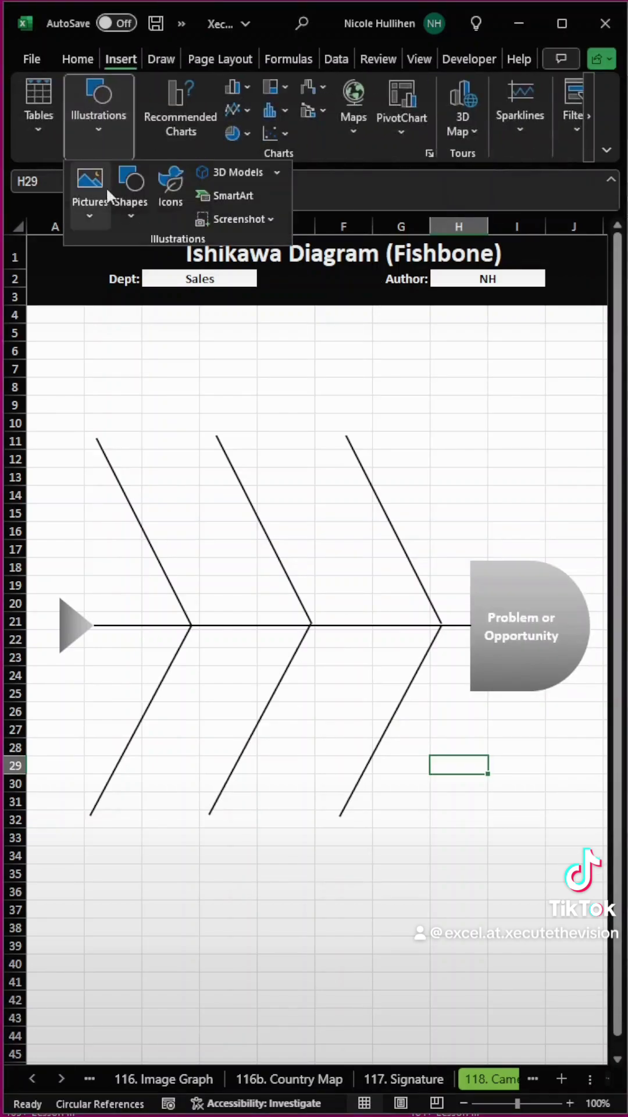
Draw a short thick black horizontal rib line and copy it up the right bone.
left_click(131, 190)
left_click(170, 269)
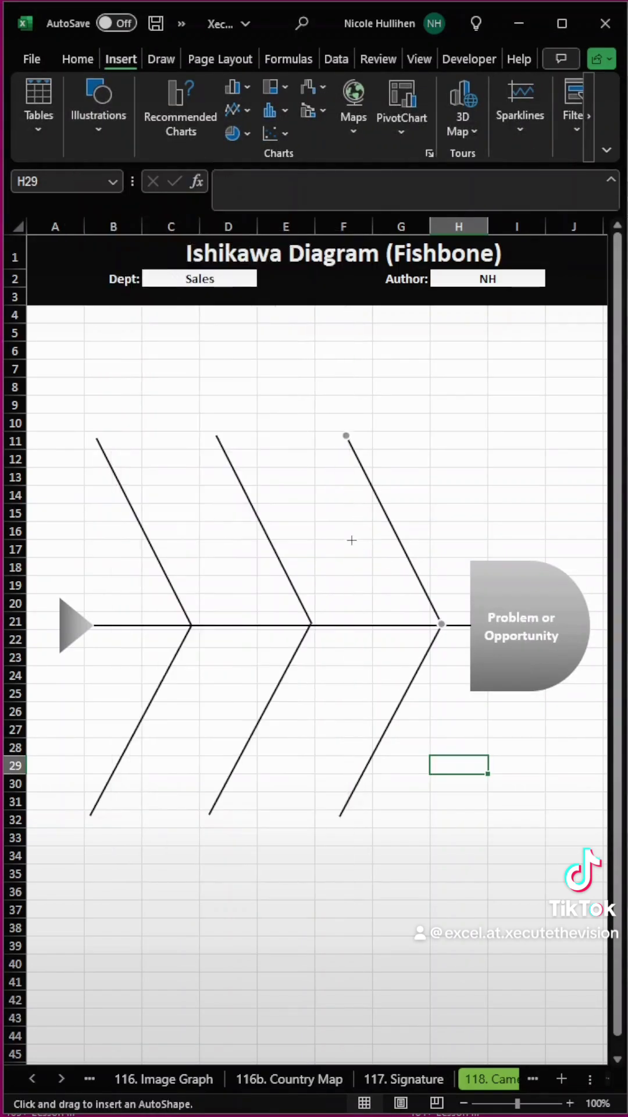
left_click_drag(454, 545, 451, 551)
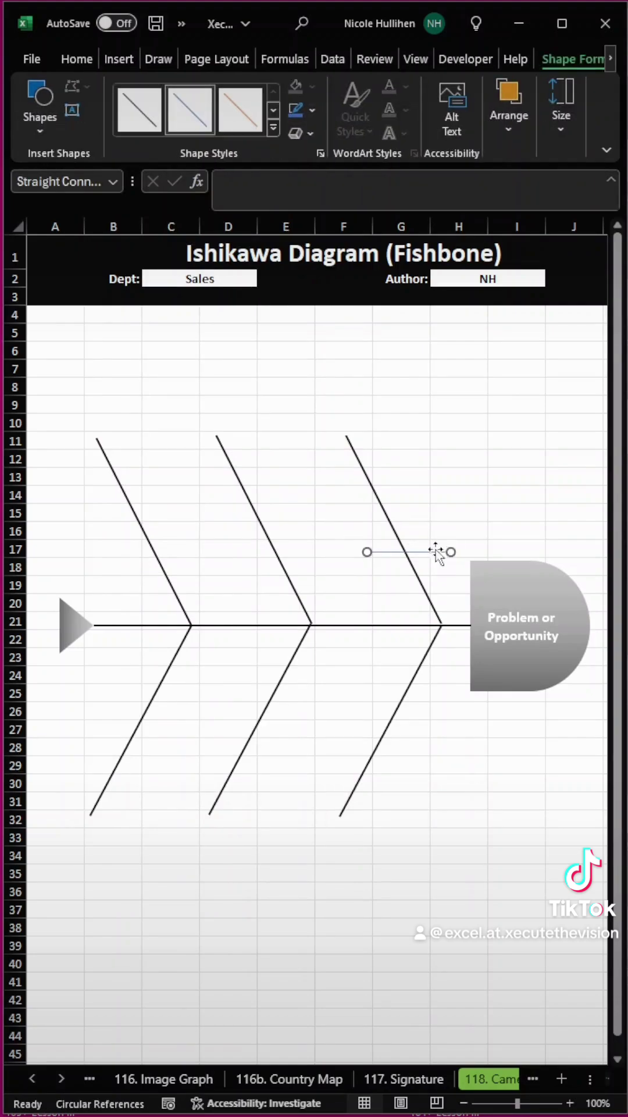
left_click(273, 127)
left_click(139, 210)
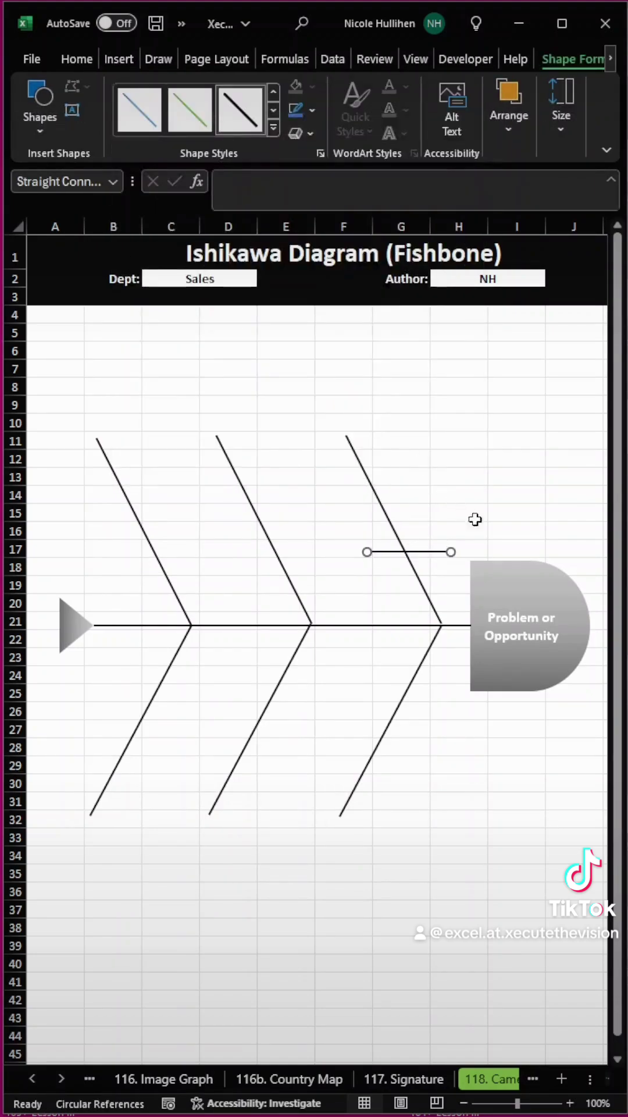
left_click_drag(368, 551, 355, 552)
left_click_drag(421, 553, 382, 459)
Move the three ribs onto the left bone and park a duplicate set below the diagram.
left_click(425, 550, "shift")
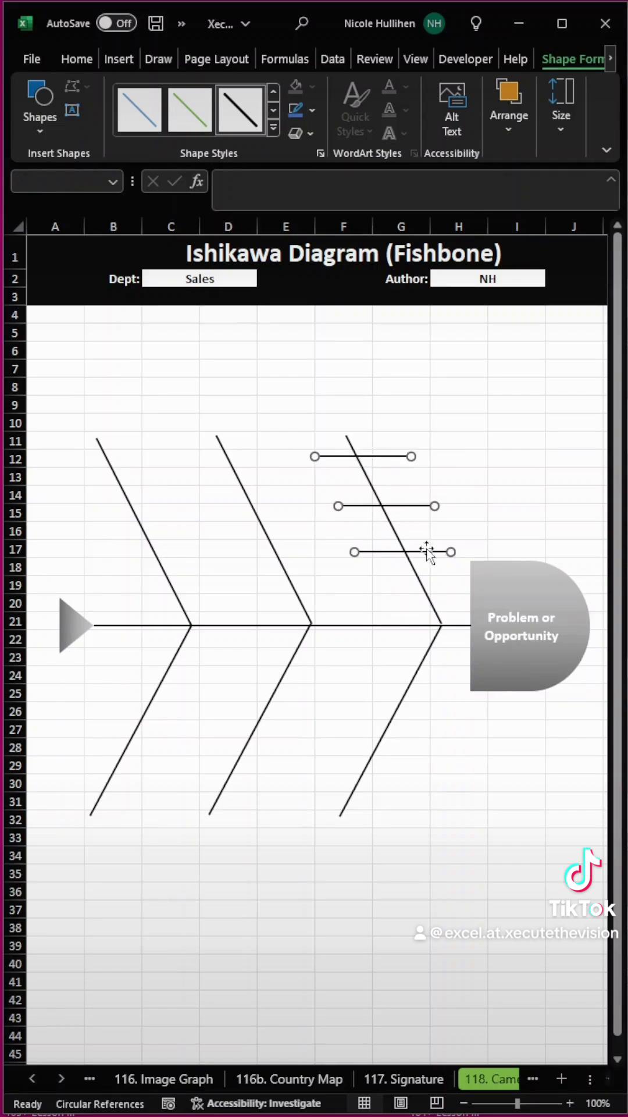
left_click_drag(425, 550, 150, 571)
key("ctrl+d")
left_click_drag(192, 571, 384, 948)
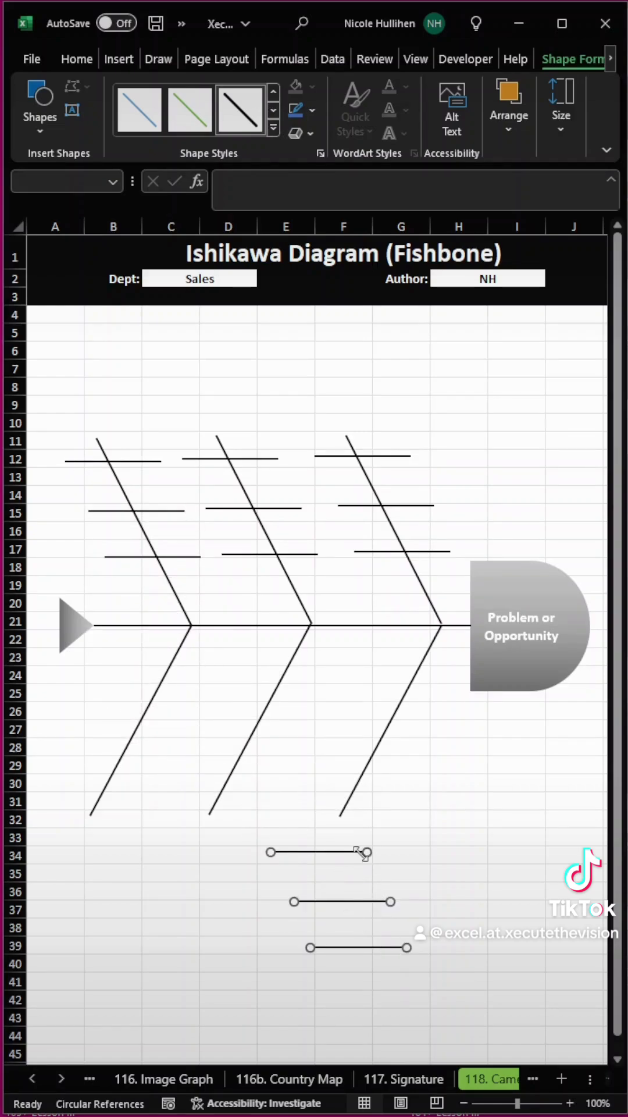
left_click(390, 840)
Place the loose ribs on the right bone's lower arm, then copy them to the middle bone.
left_click_drag(323, 852, 405, 699)
left_click_drag(355, 890, 386, 746)
left_click_drag(348, 933, 337, 796)
left_click(359, 747, "shift")
left_click(378, 699, "shift")
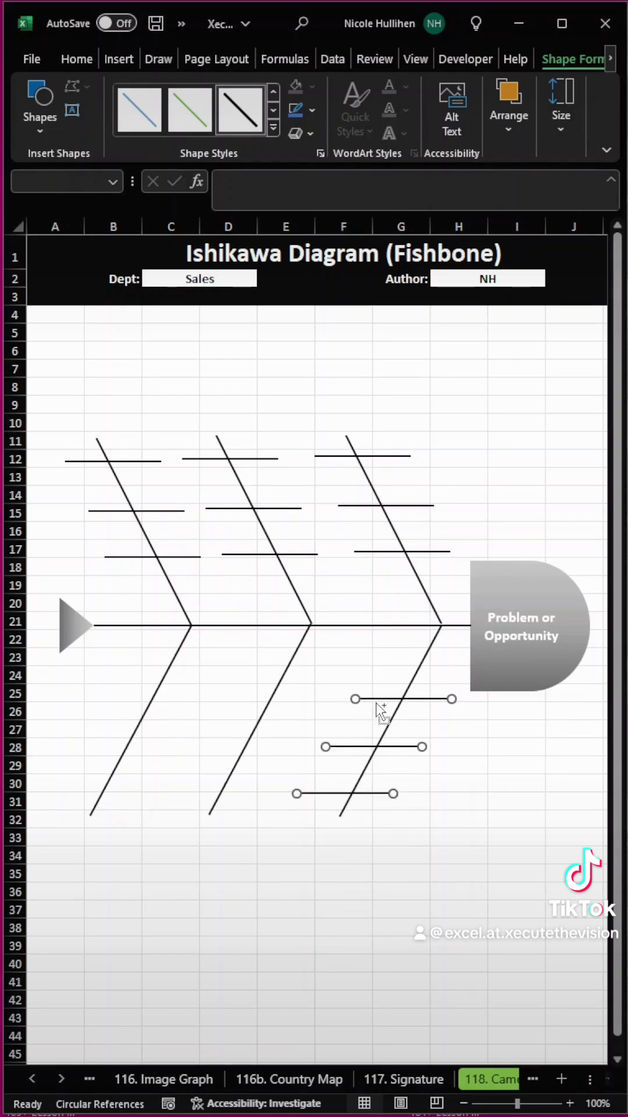
left_click_drag(377, 704, 109, 705)
key("ctrl+d")
left_click(521, 566)
Turn a copy of the head into a rounded rectangle labelled People under the first bone.
left_click_drag(522, 564, 374, 857)
left_click(78, 92)
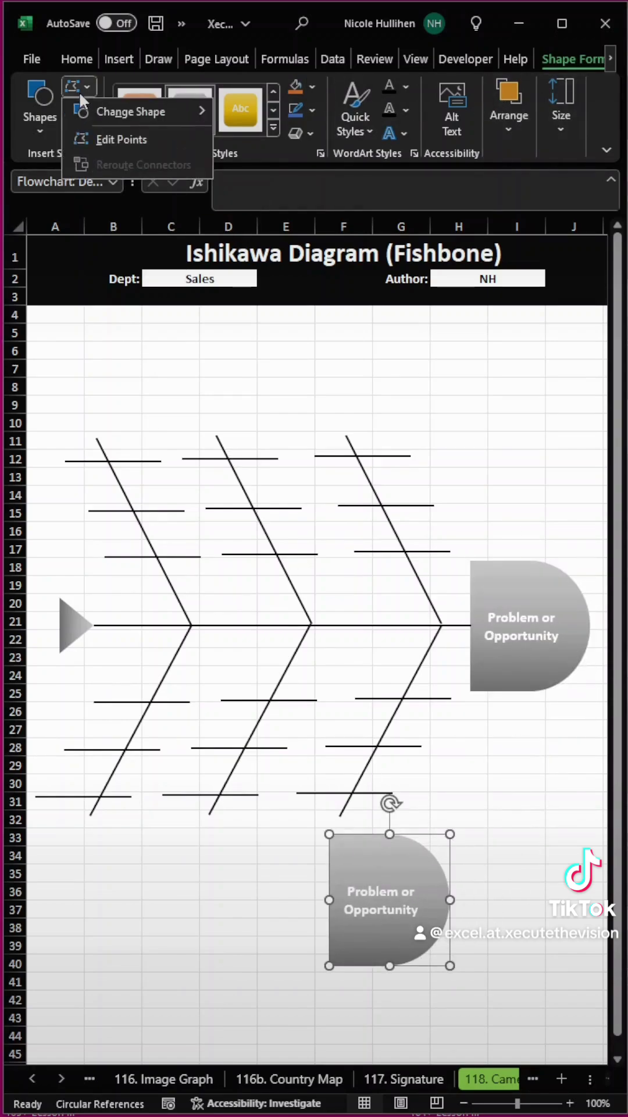
mouse_move(114, 109)
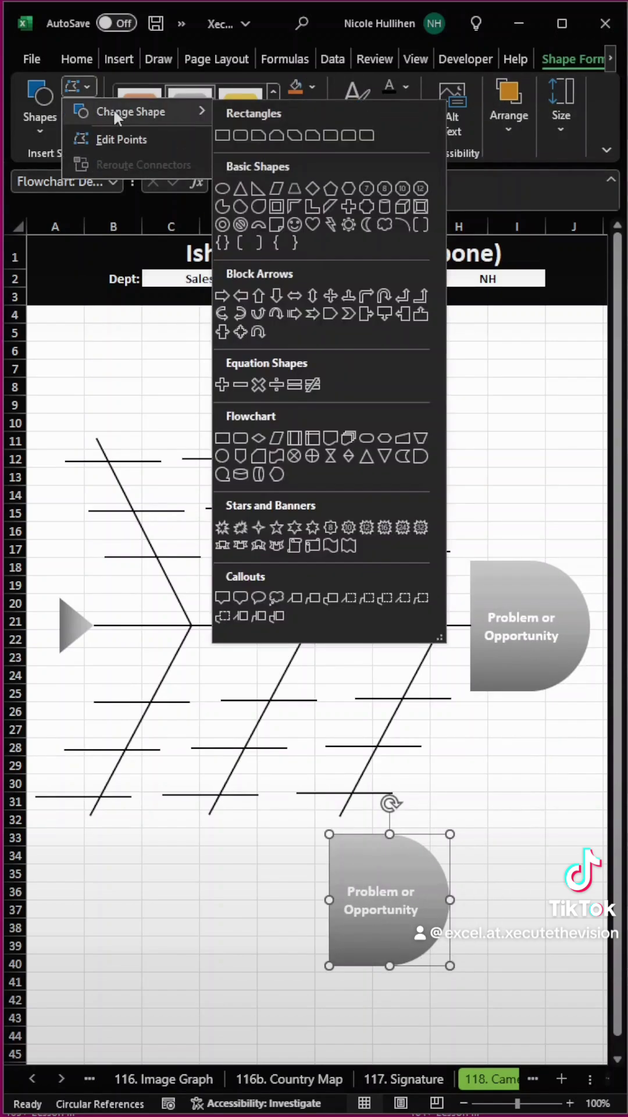
left_click(240, 135)
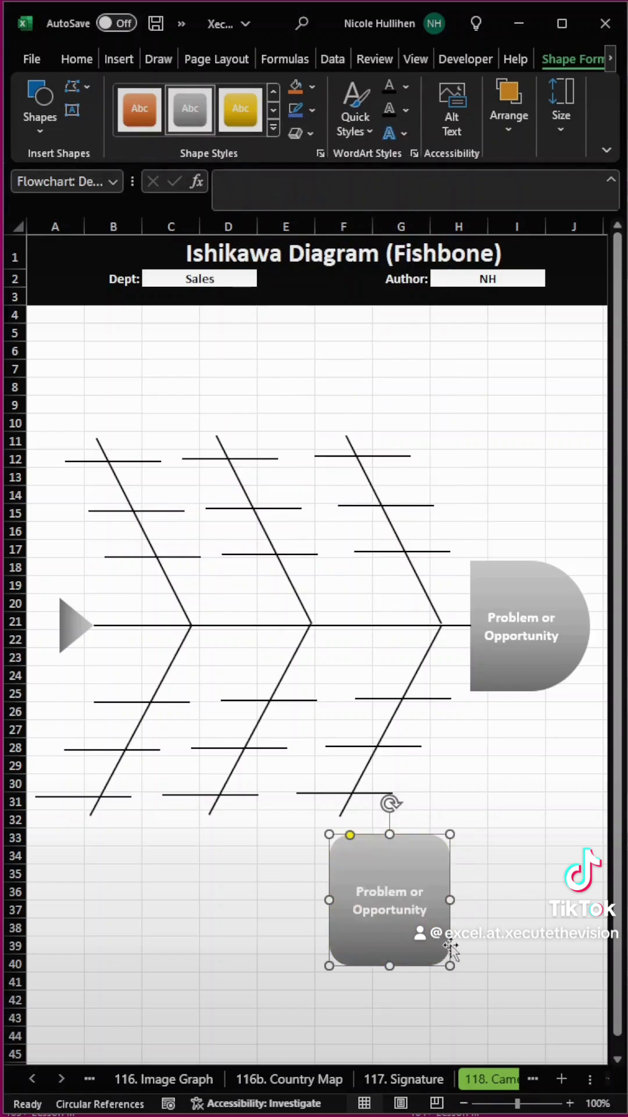
left_click_drag(450, 966, 490, 900)
left_click_drag(440, 875, 367, 850)
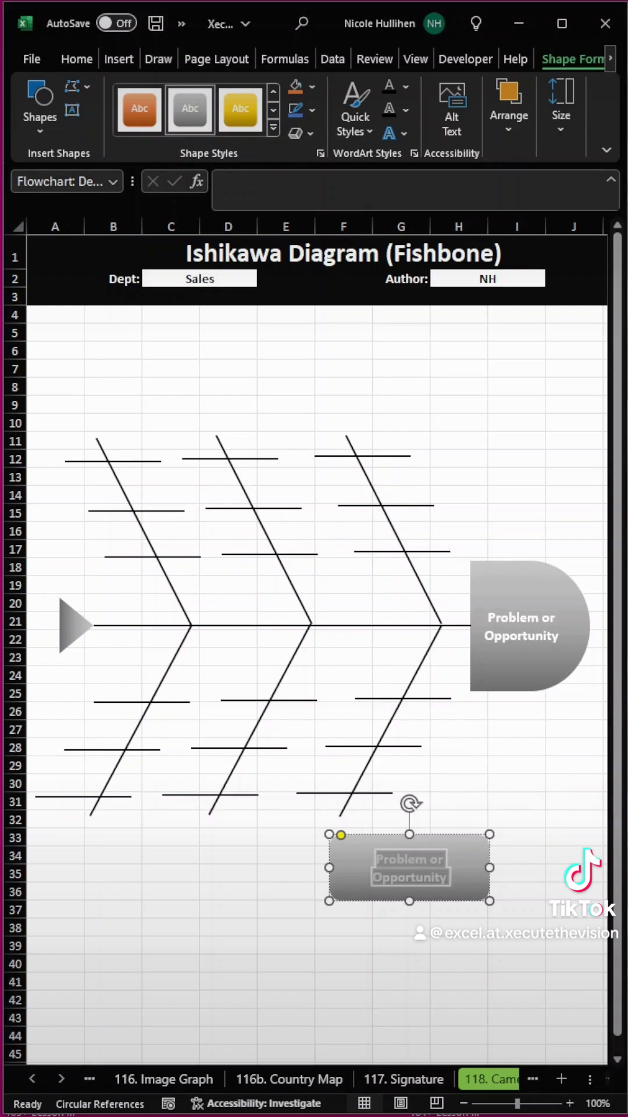
type("People")
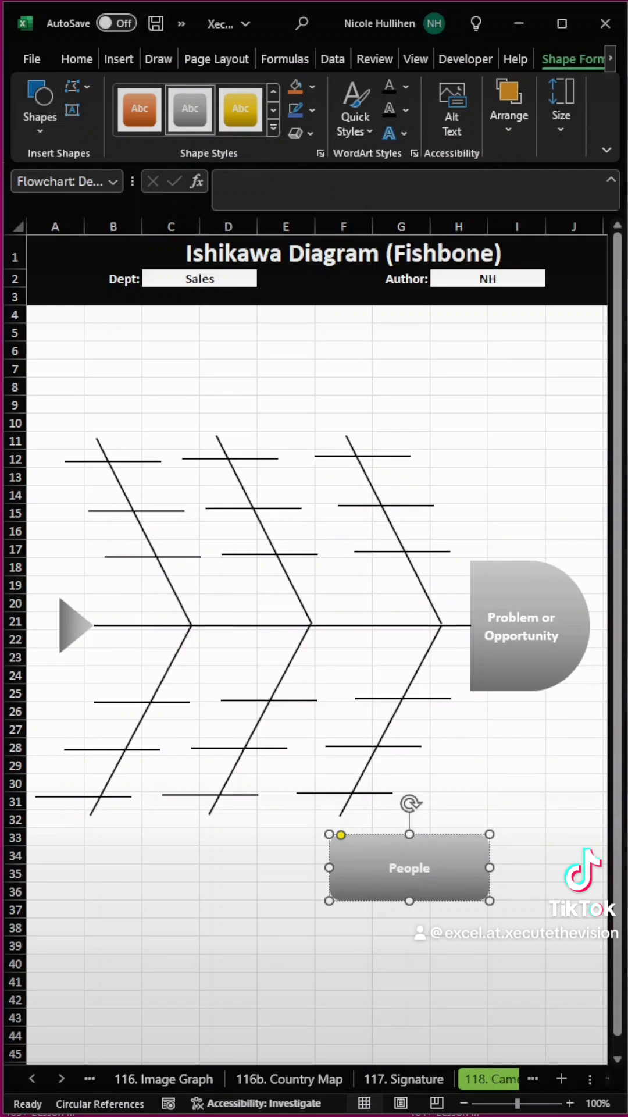
left_click_drag(486, 904, 391, 832)
Rename copied boxes to Information and System.
left_click(117, 847)
double_click(352, 840)
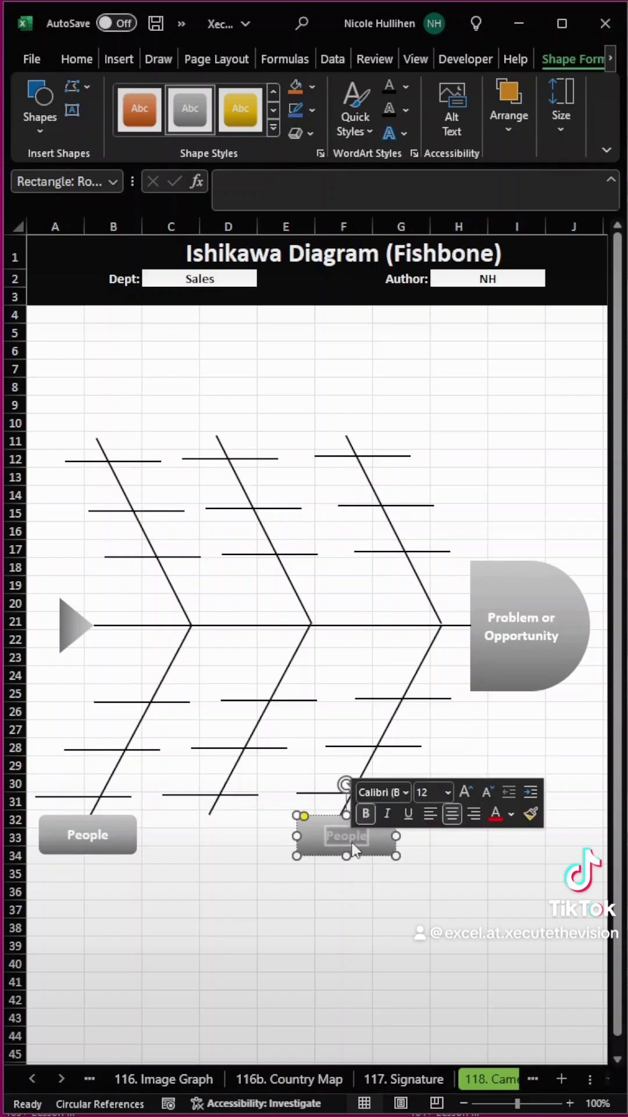
type("Information")
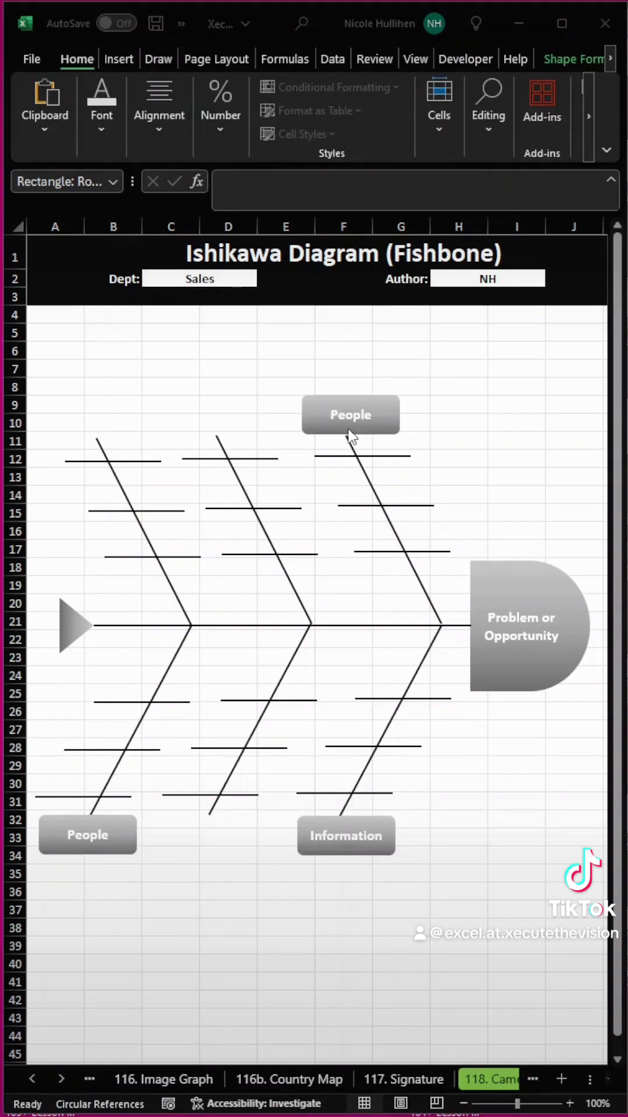
double_click(349, 413)
type("System")
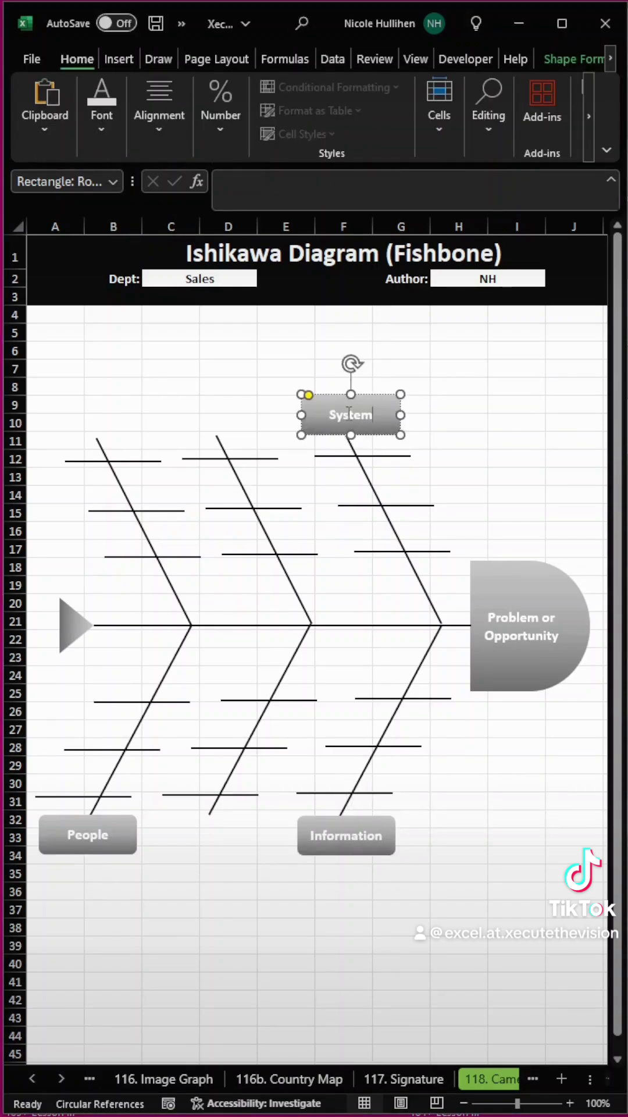
left_click(456, 404)
Paste boxes above the first and middle bones labelled Process and Resources.
key("ctrl+v")
left_click_drag(458, 428, 77, 429)
double_click(94, 417)
type("Pro")
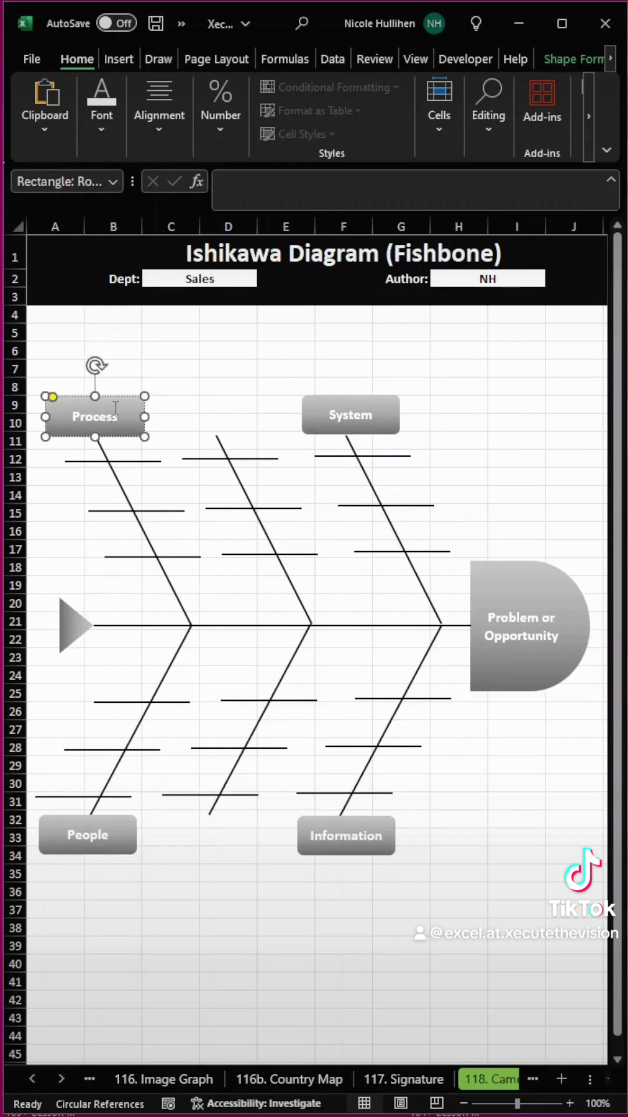
left_click(174, 366)
key("ctrl+v")
left_click_drag(174, 372, 231, 416)
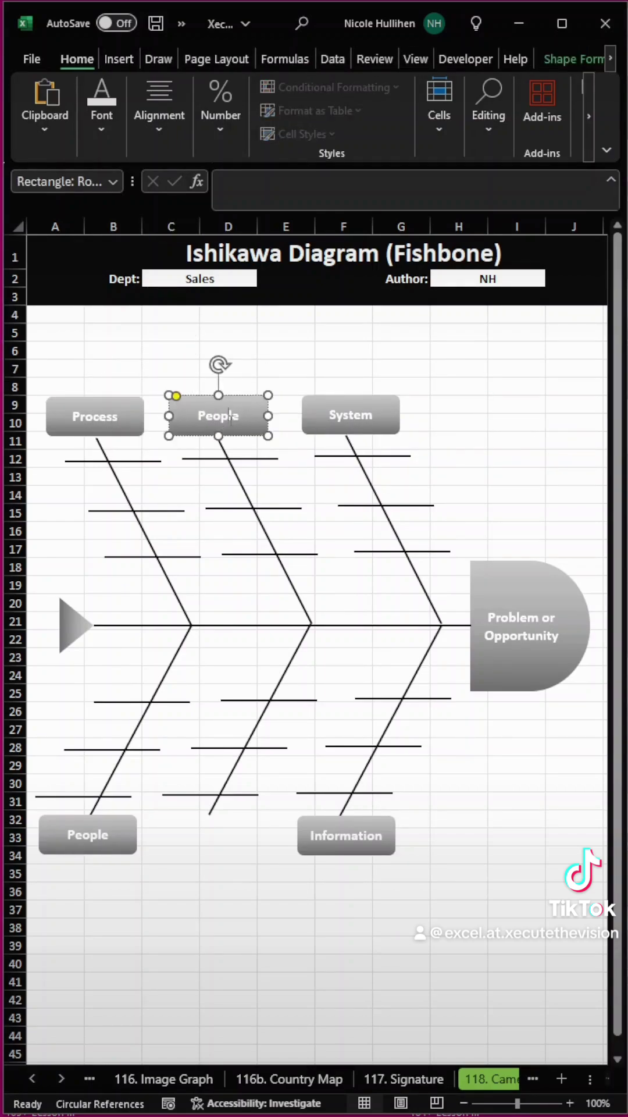
double_click(231, 416)
type("Resources")
left_click(274, 363)
Paste one more box below the middle bone labelled Open.
key("ctrl+v")
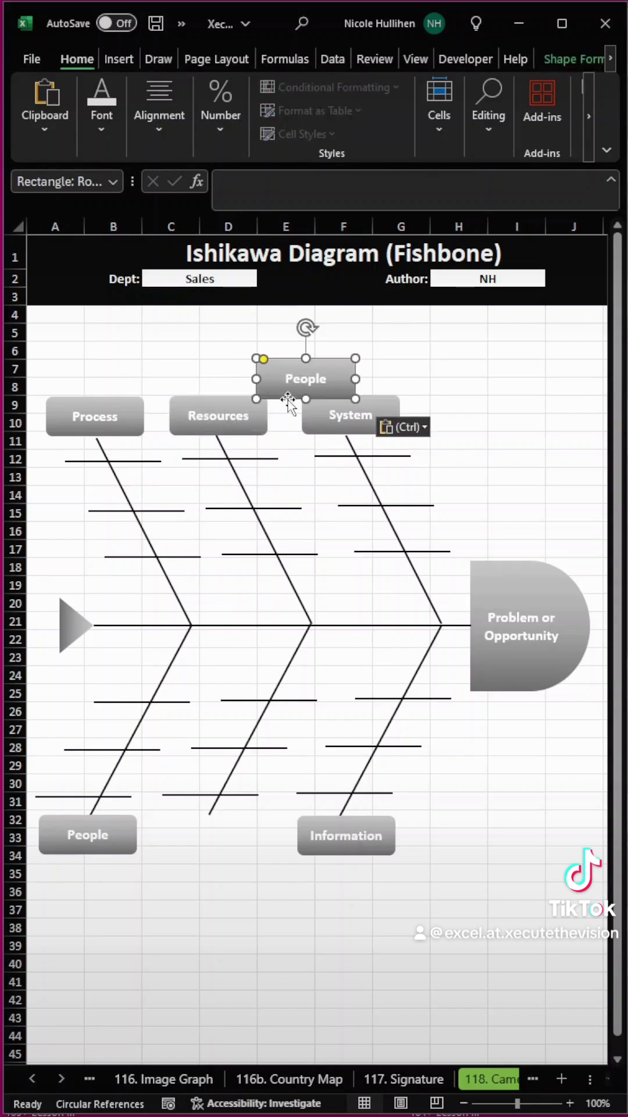
left_click_drag(284, 395, 193, 853)
double_click(198, 841)
type("Open")
left_click(474, 930)
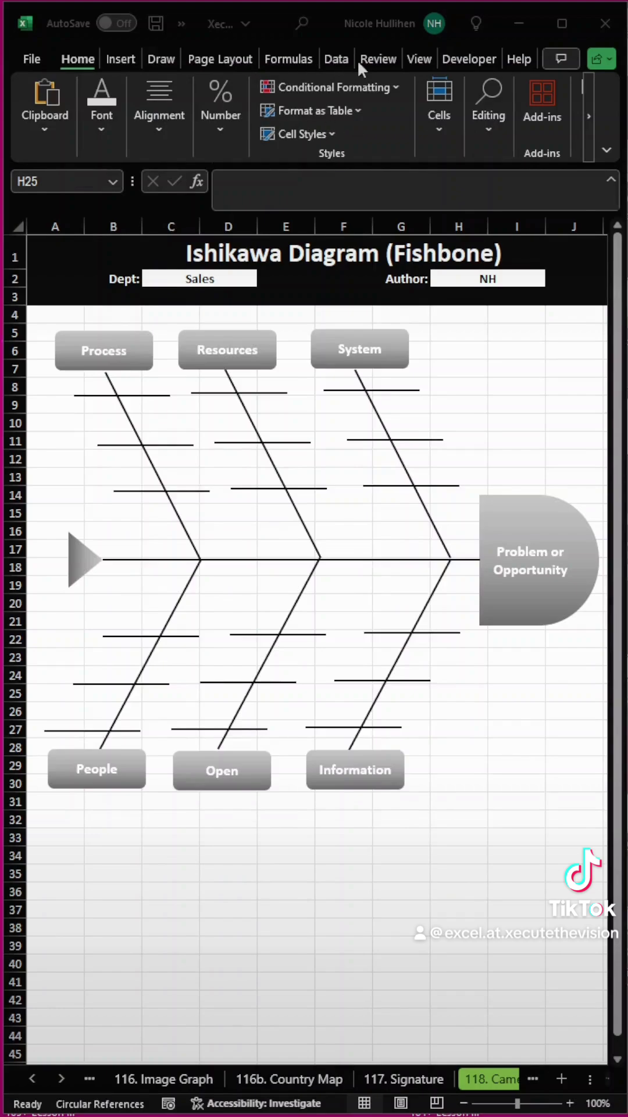
Hide the sheet gridlines.
left_click(419, 59)
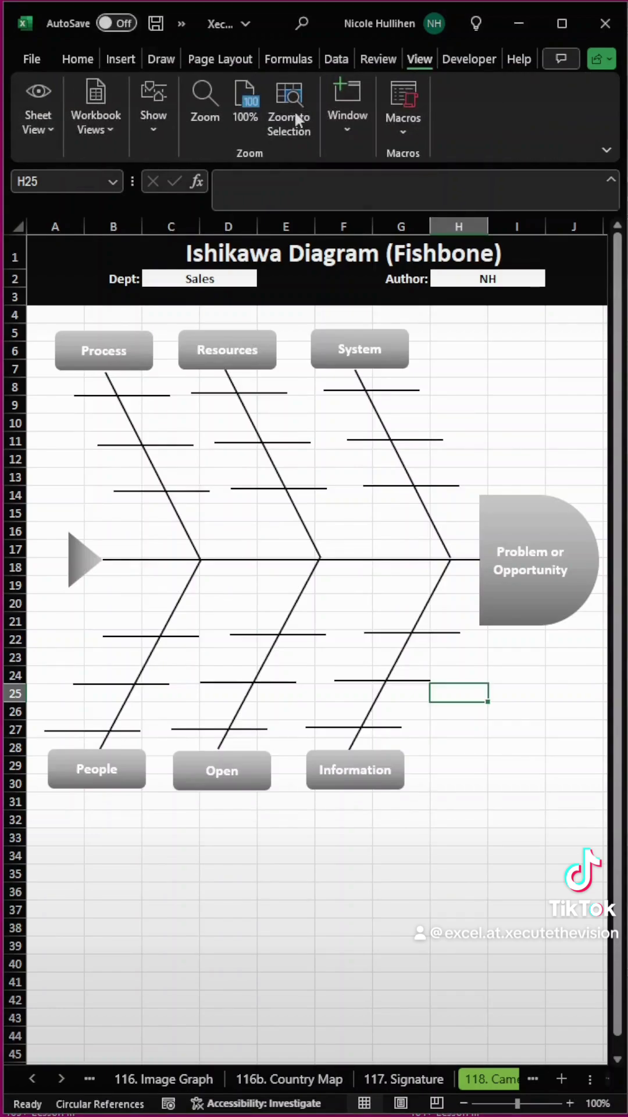
left_click(153, 114)
left_click(210, 198)
Draw an Idea text box to the right of the System bone.
left_click(120, 59)
left_click(99, 110)
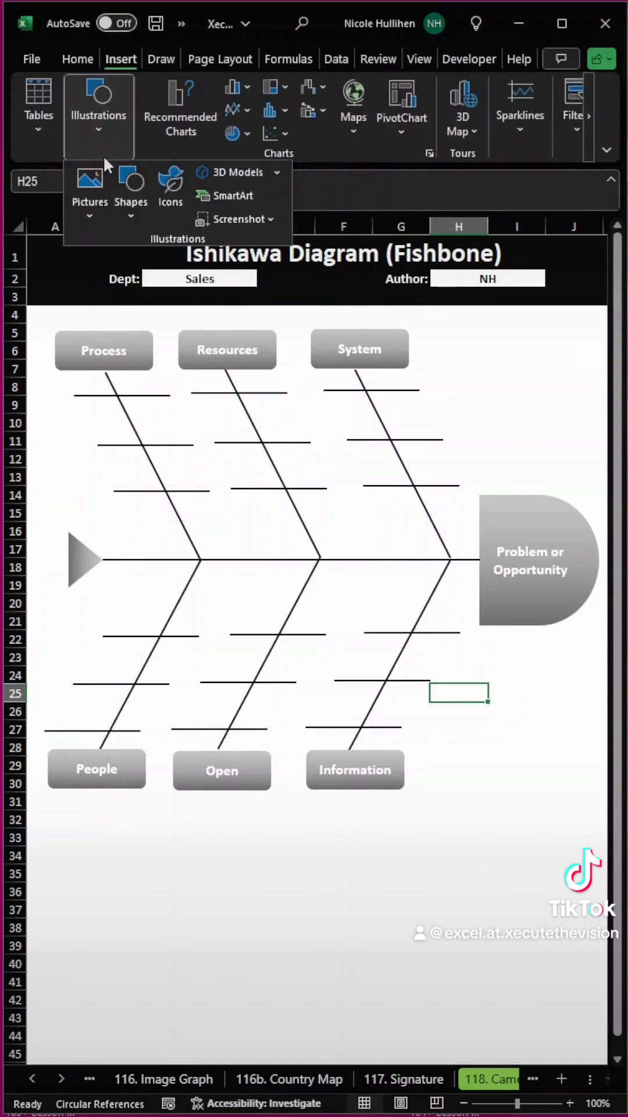
left_click(123, 197)
left_click(141, 266)
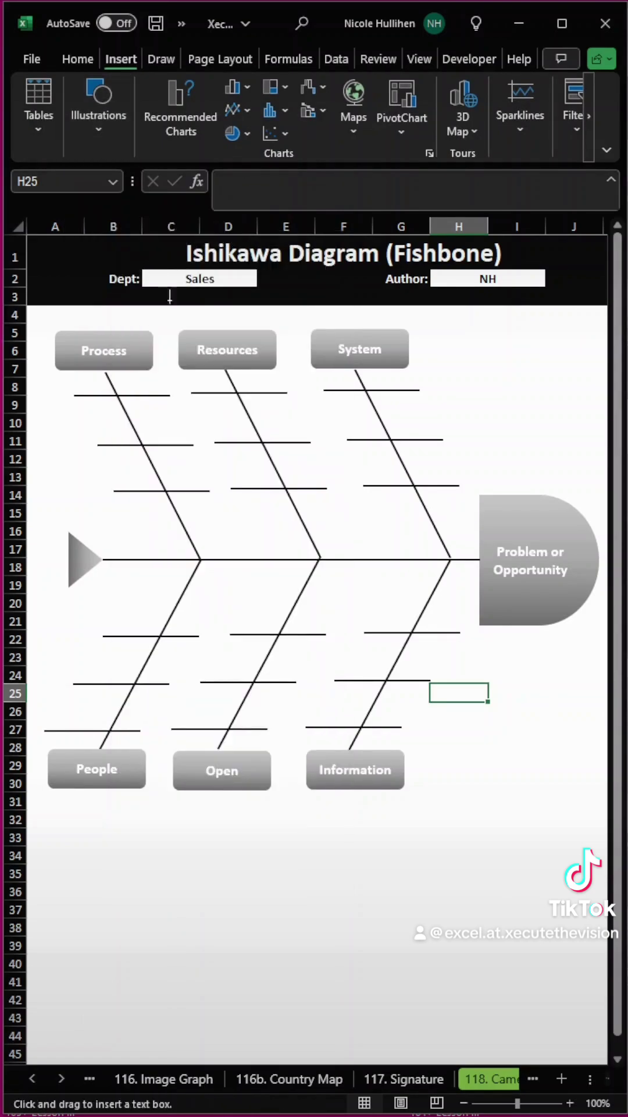
left_click_drag(462, 370, 541, 395)
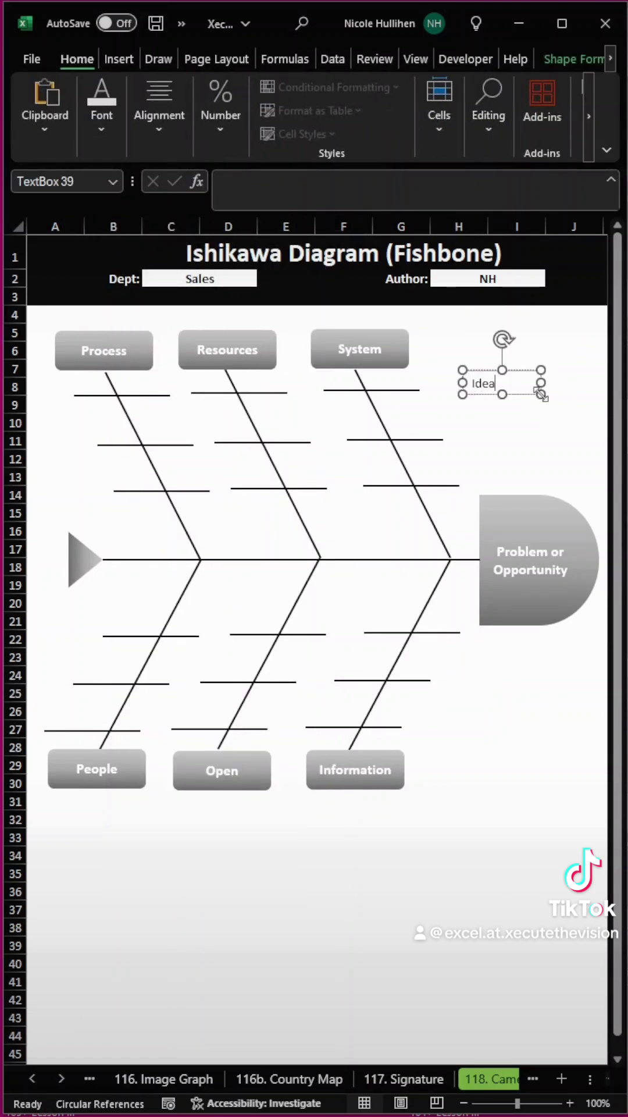
left_click(522, 422)
left_click(529, 386)
Set the text box to No Fill and No Outline.
left_click(576, 59)
left_click(310, 81)
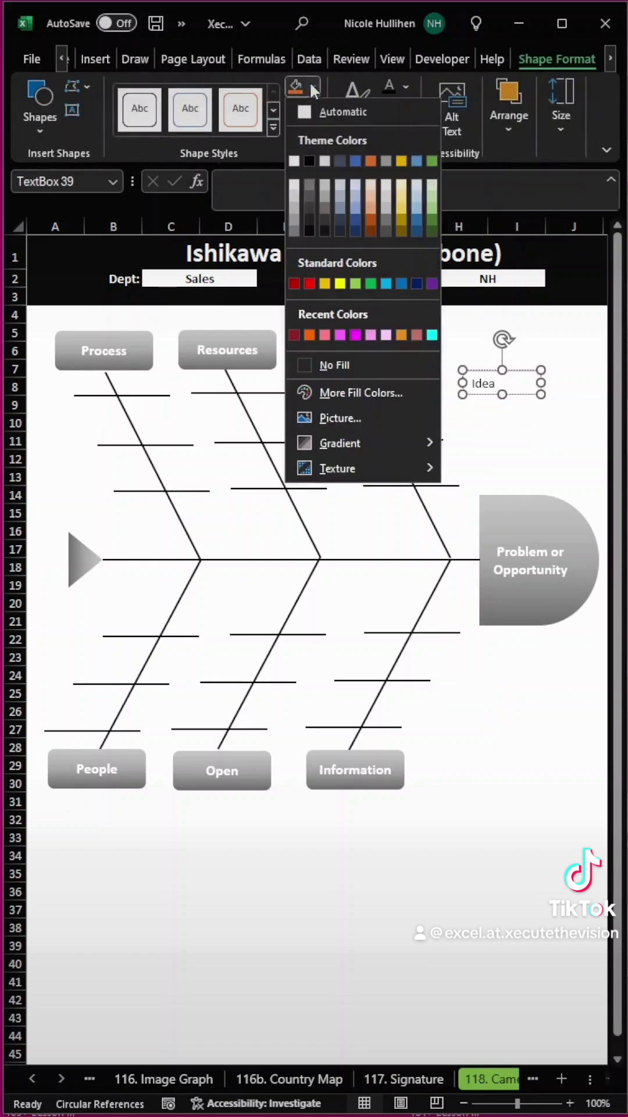
left_click(343, 367)
left_click(314, 107)
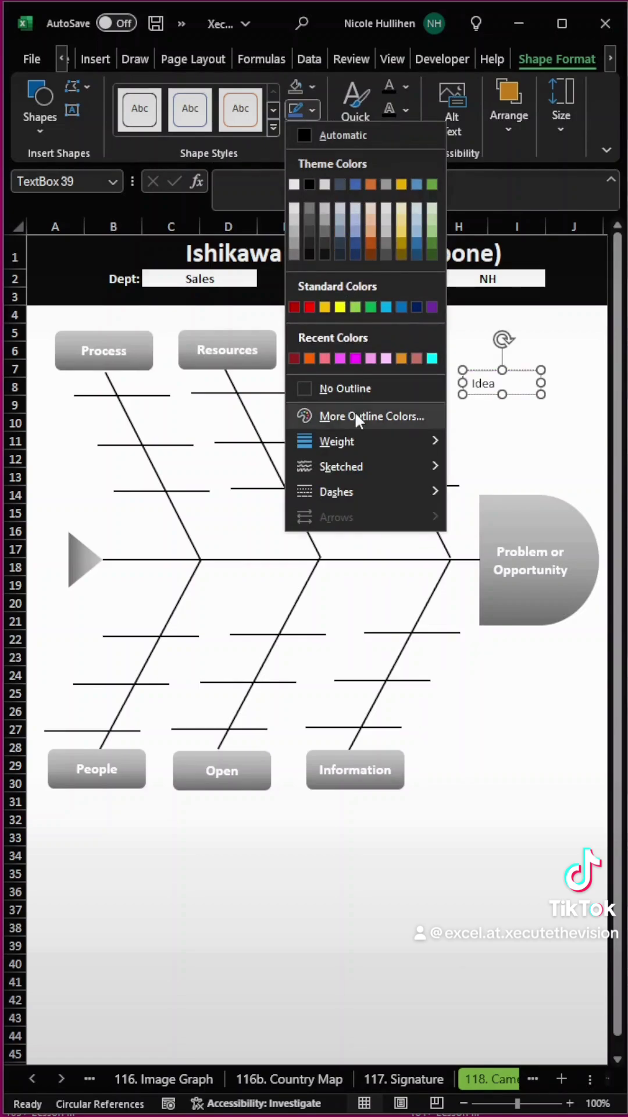
left_click(382, 390)
left_click(538, 422)
Move the Idea label onto the System bone's top rib and duplicate it.
left_click(519, 381)
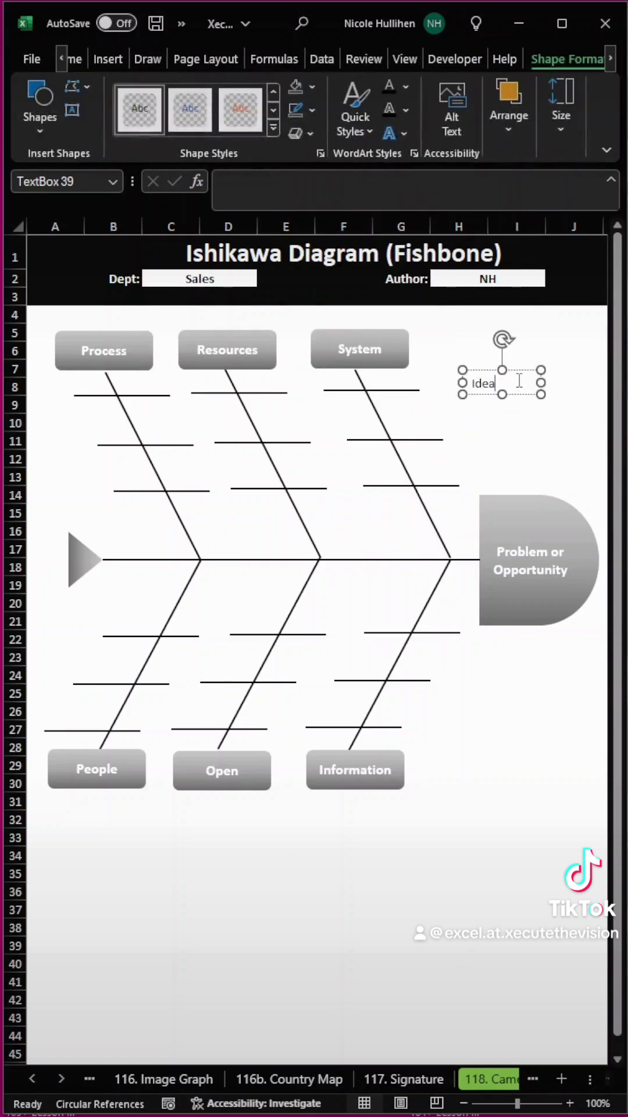
right_click(520, 382)
left_click_drag(513, 371, 478, 482)
key("ctrl+d")
Duplicate the three Idea labels and place the copies on the left side of the ribs.
left_click(401, 381)
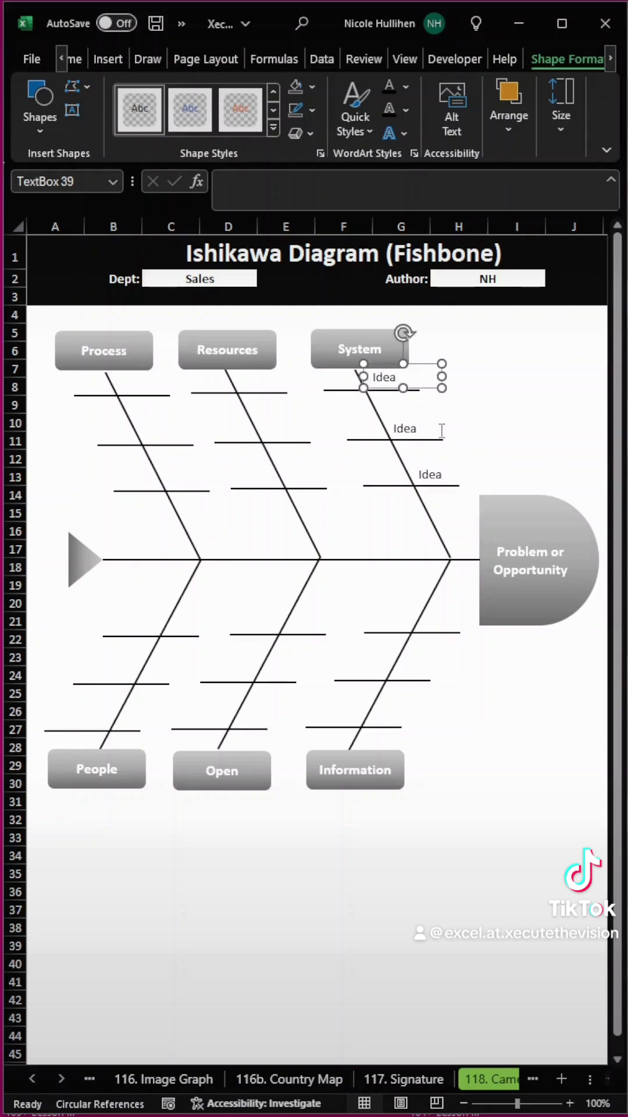
left_click(441, 428, "shift")
left_click(457, 470, "shift")
key("ctrl+d")
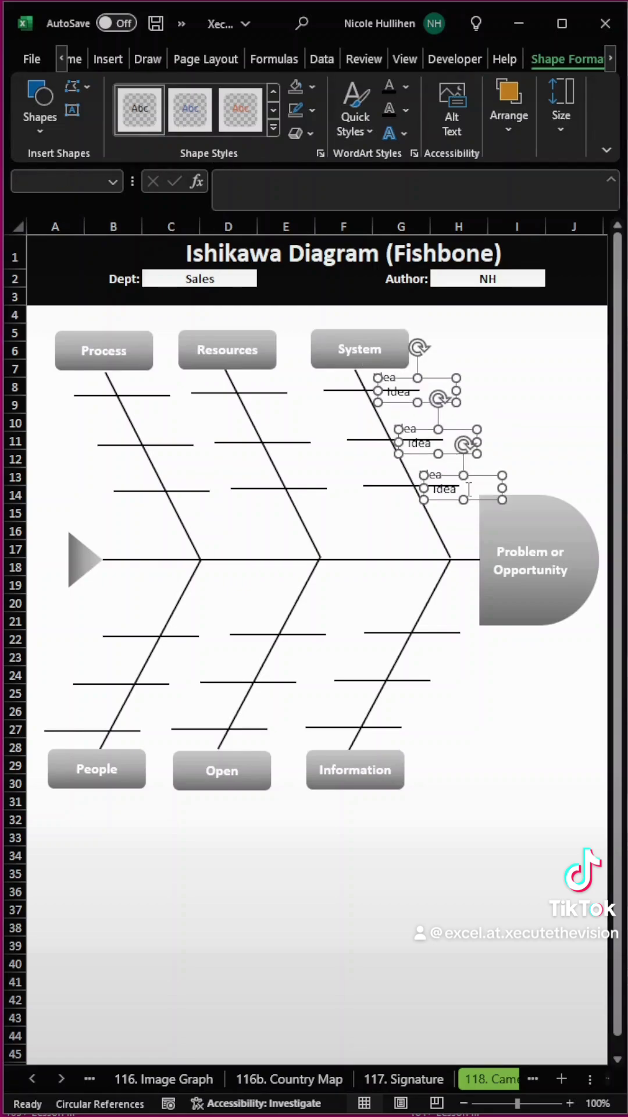
left_click_drag(476, 500, 406, 485)
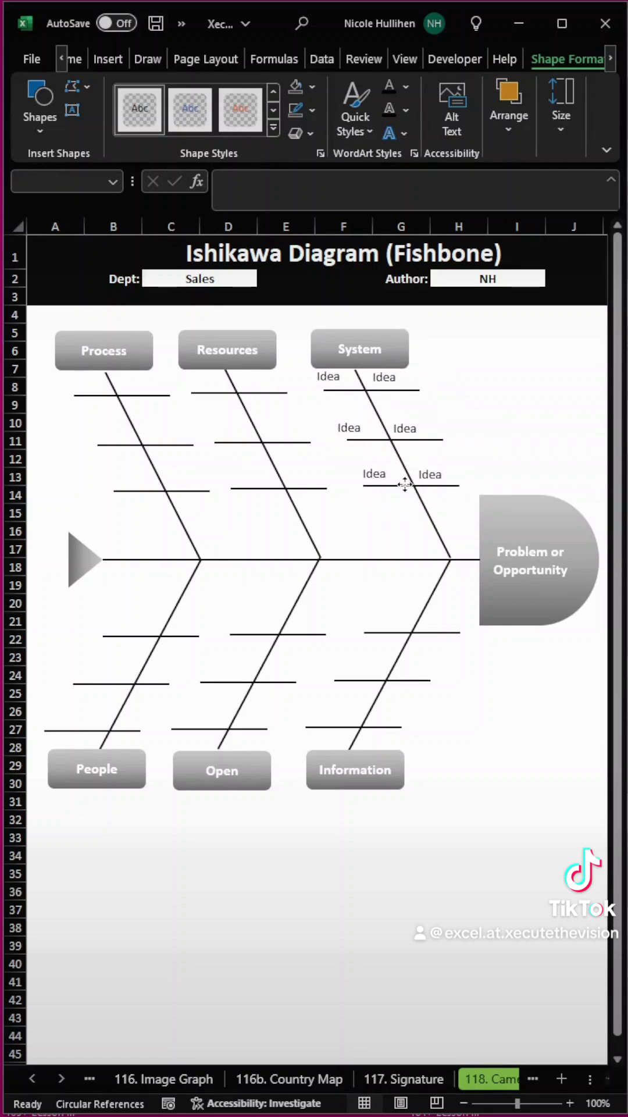
Duplicate the Idea labels onto the Resources and System bone ribs, then select A31:I45.
key("ctrl+d")
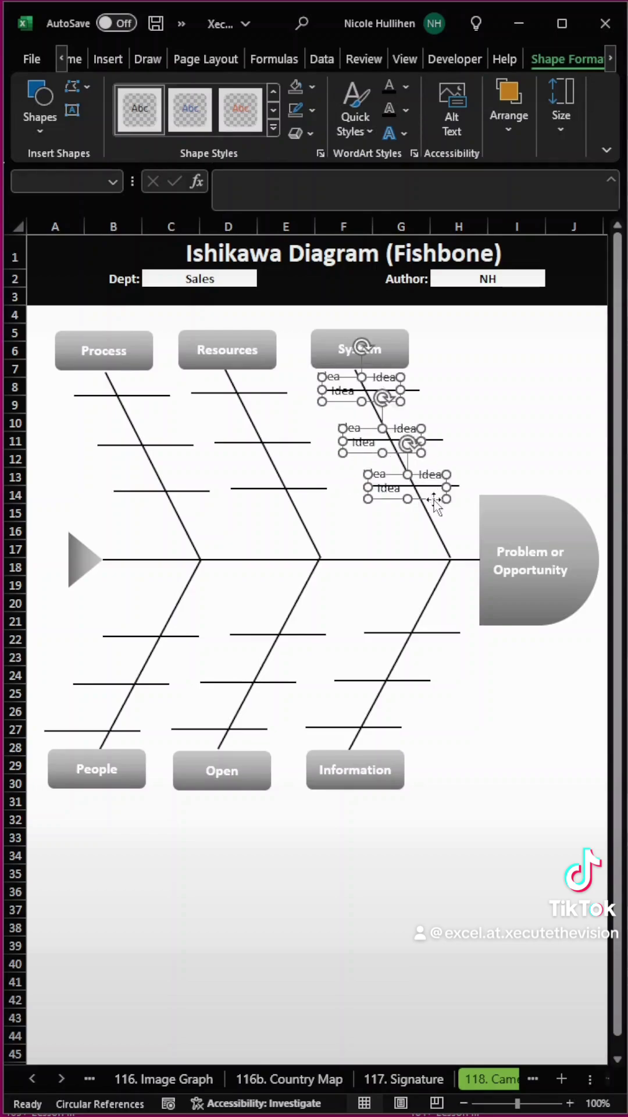
left_click_drag(434, 500, 174, 494)
key("ctrl+d")
key("ctrl+d")
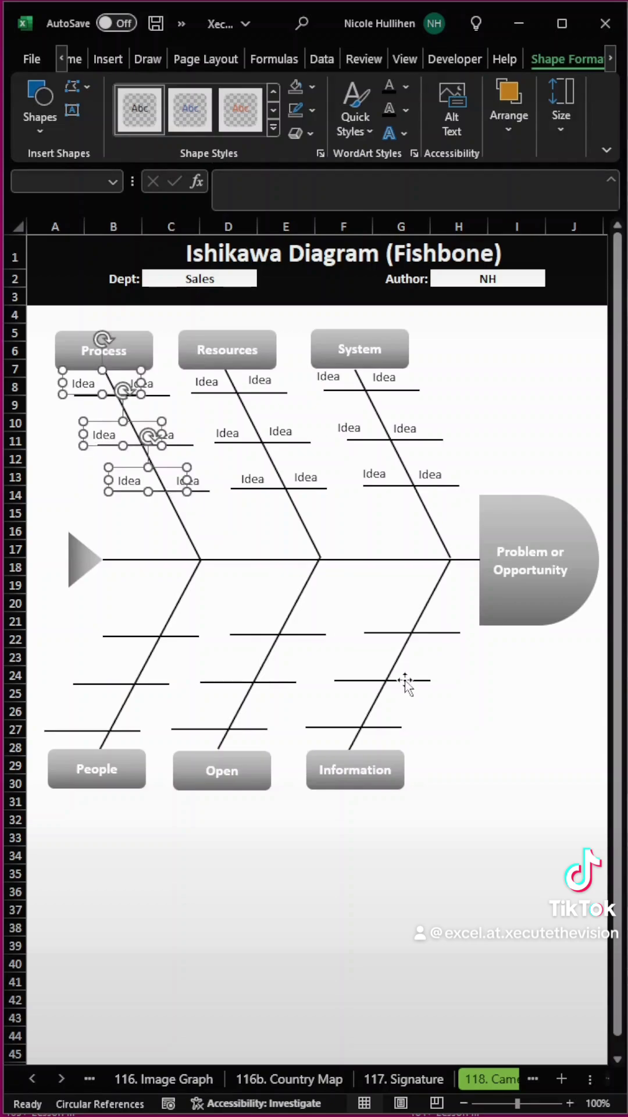
left_click(405, 679)
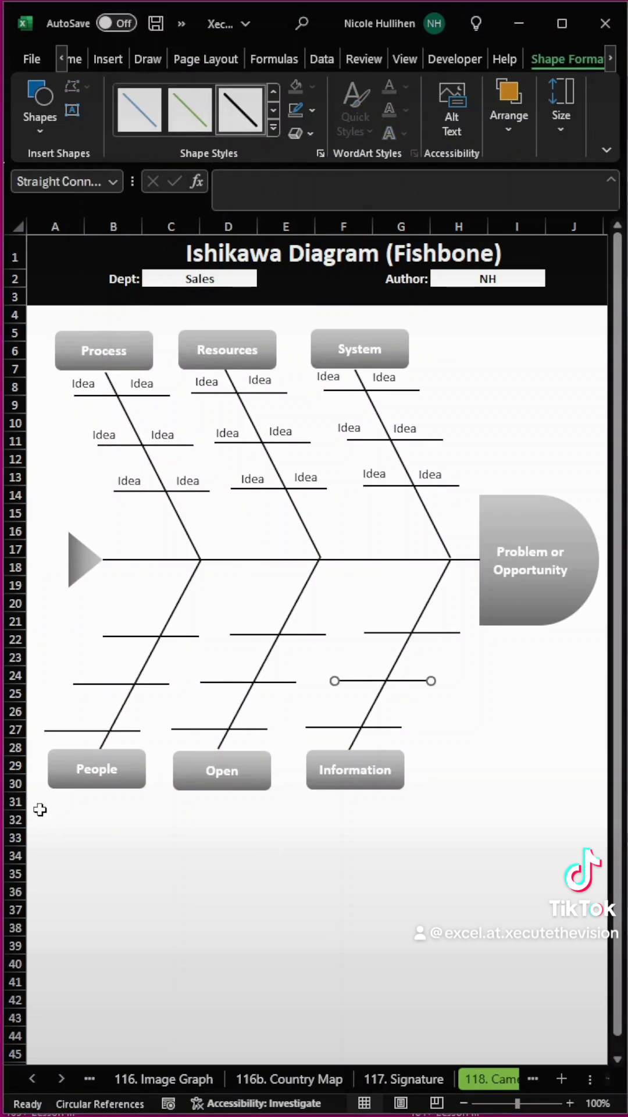
left_click_drag(46, 809, 601, 969)
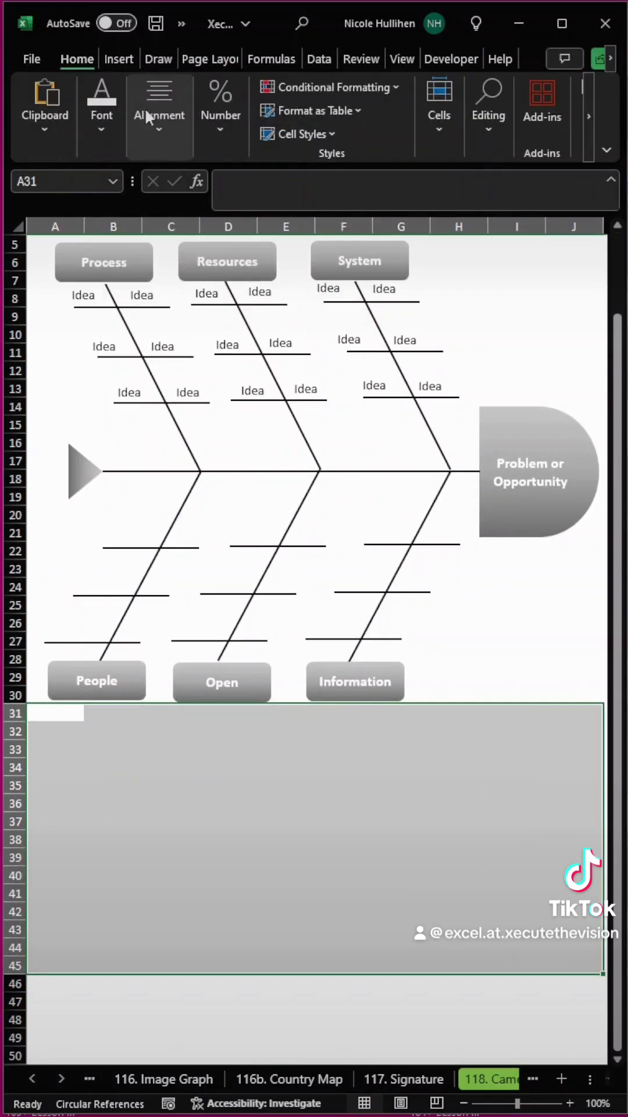
Fill the area A31:J45 below the fishbone dark grey.
left_click(125, 61)
left_click(87, 60)
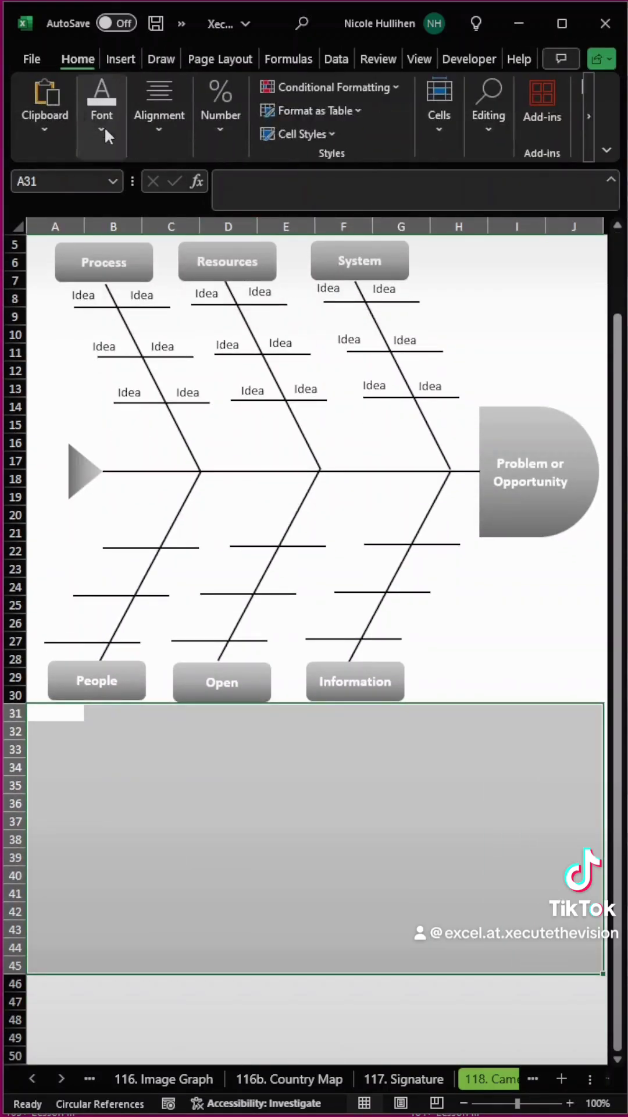
left_click(102, 120)
left_click(237, 210)
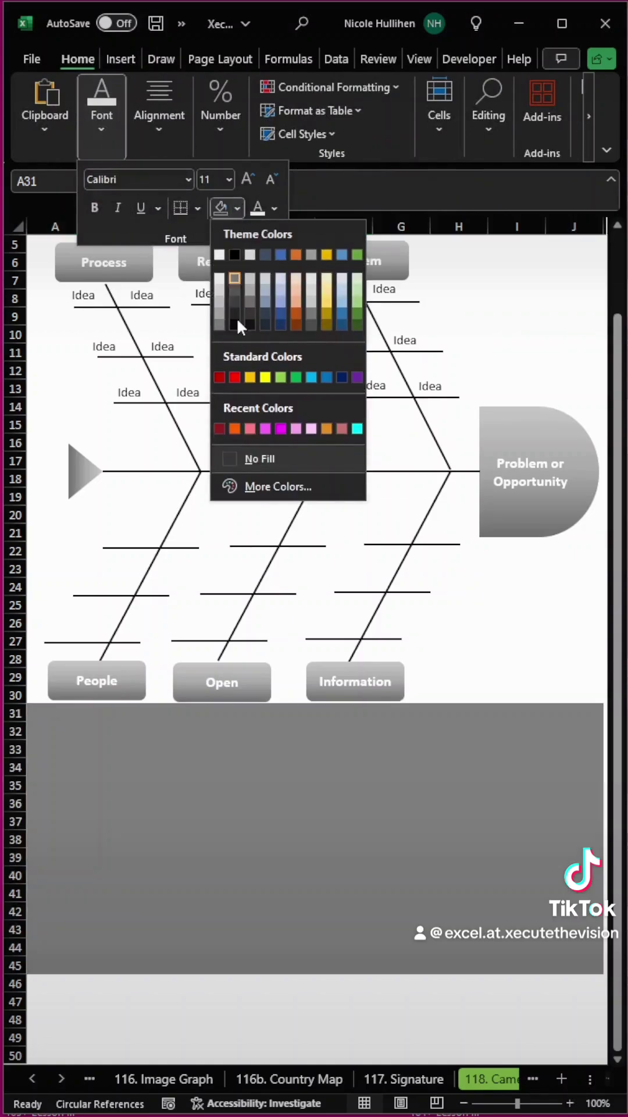
left_click(235, 312)
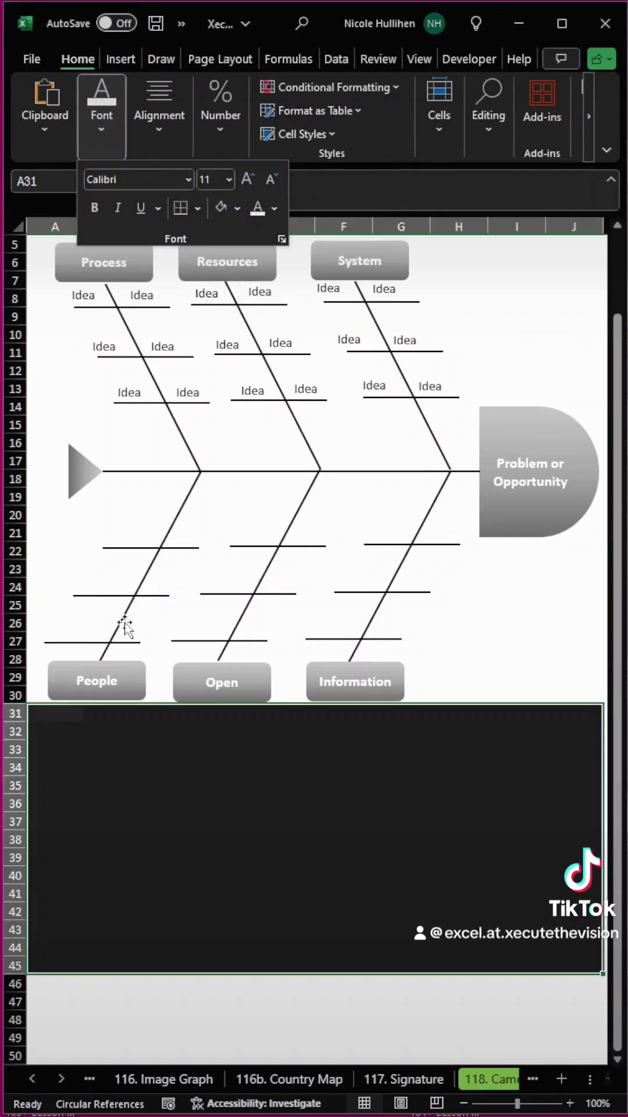
Fill B32:I44 white and give it all borders to form the table grid.
left_click(84, 728)
left_click_drag(83, 727, 524, 949)
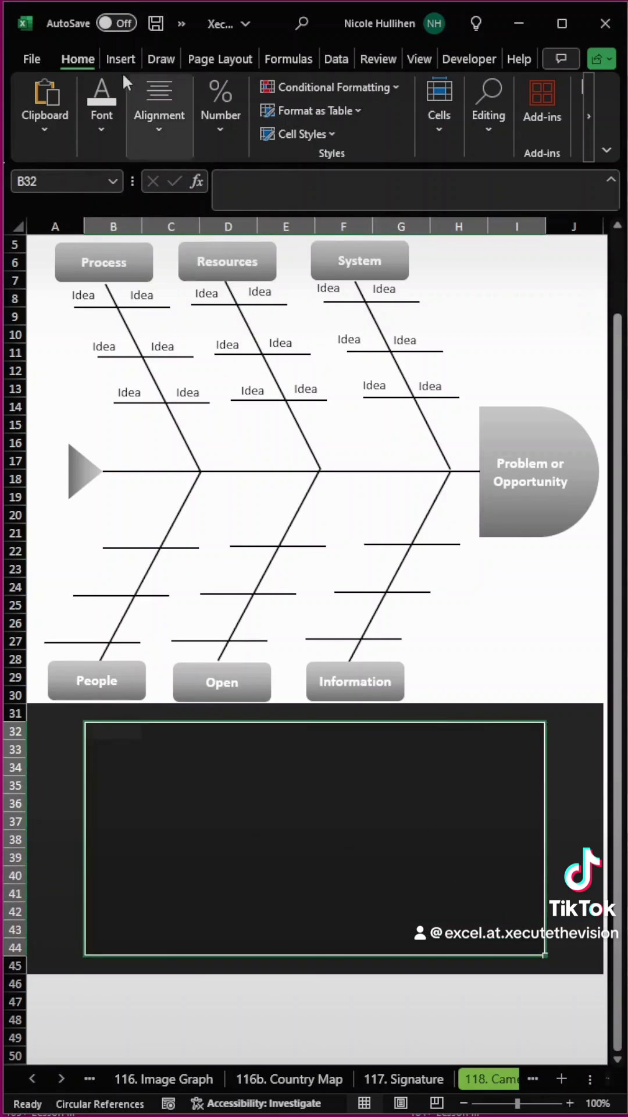
left_click(101, 117)
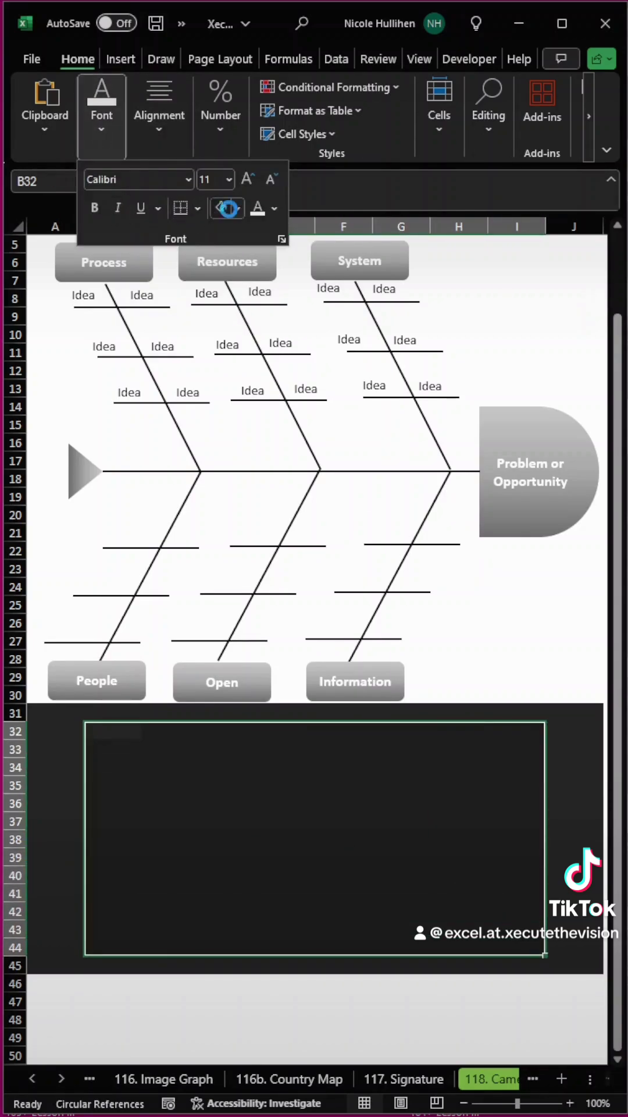
left_click(231, 208)
left_click(220, 252)
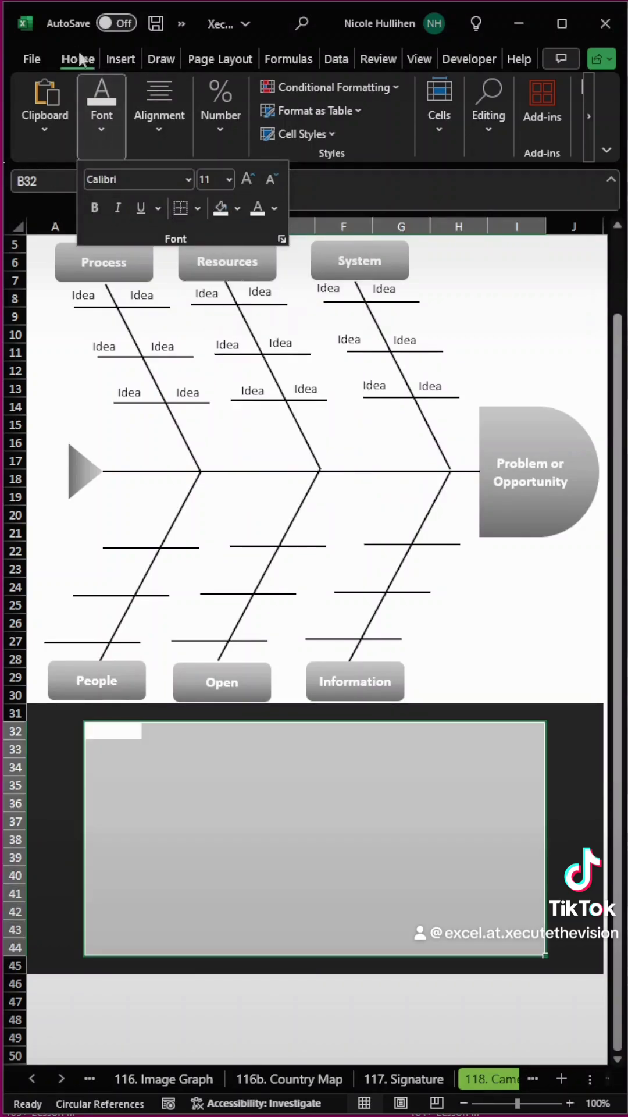
left_click(195, 206)
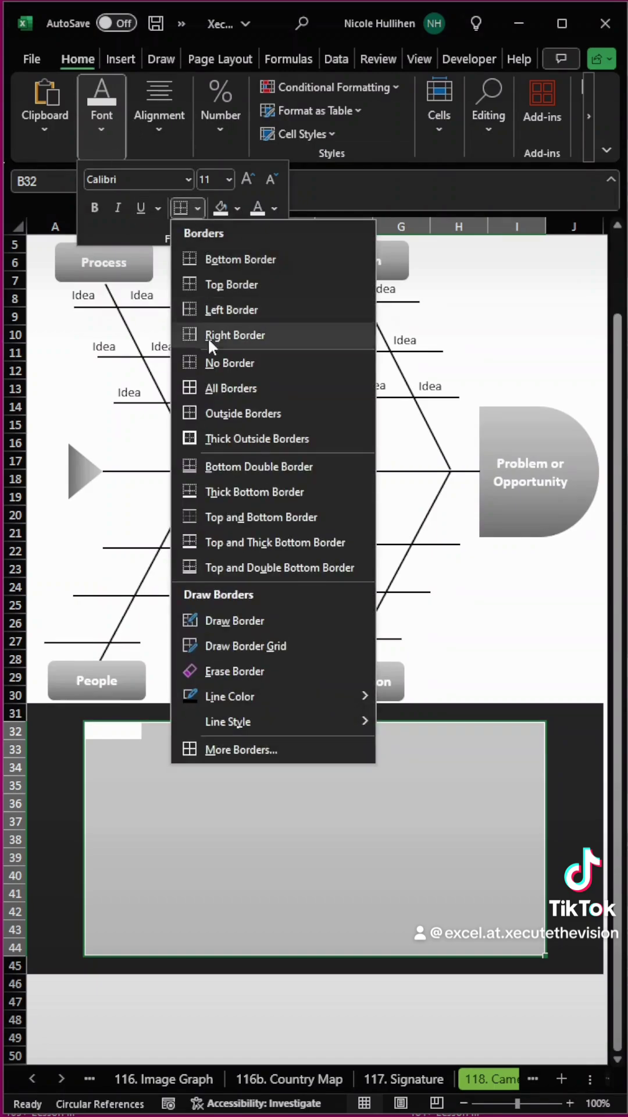
left_click(226, 384)
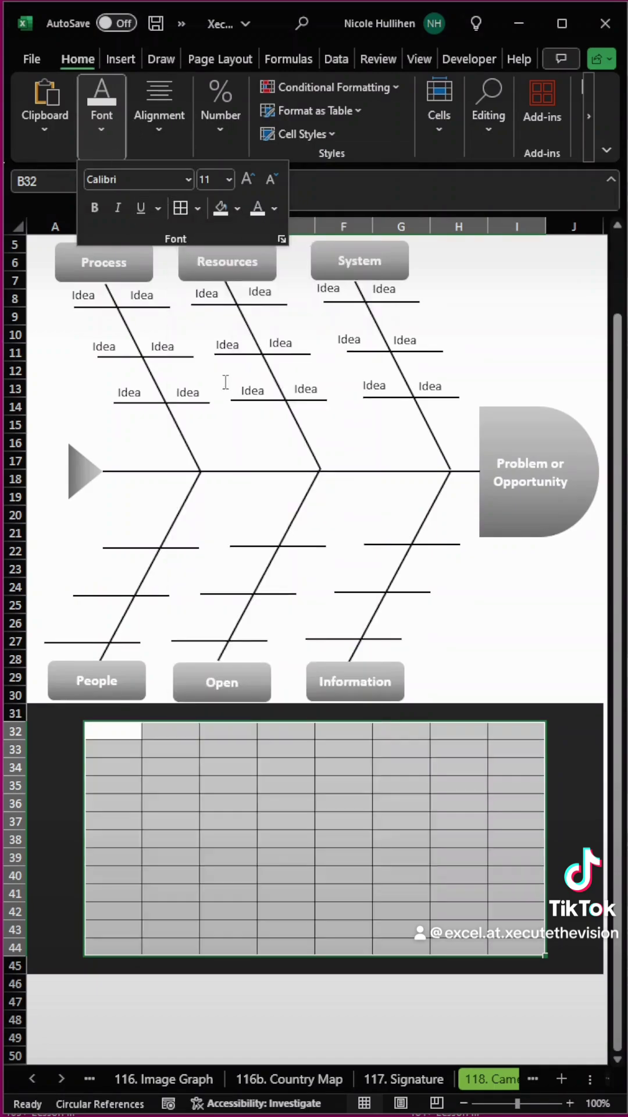
Enter the headers #, Actions and Status in B32, C32 and H32.
left_click(124, 734)
type("#")
key("Tab")
type("Actions")
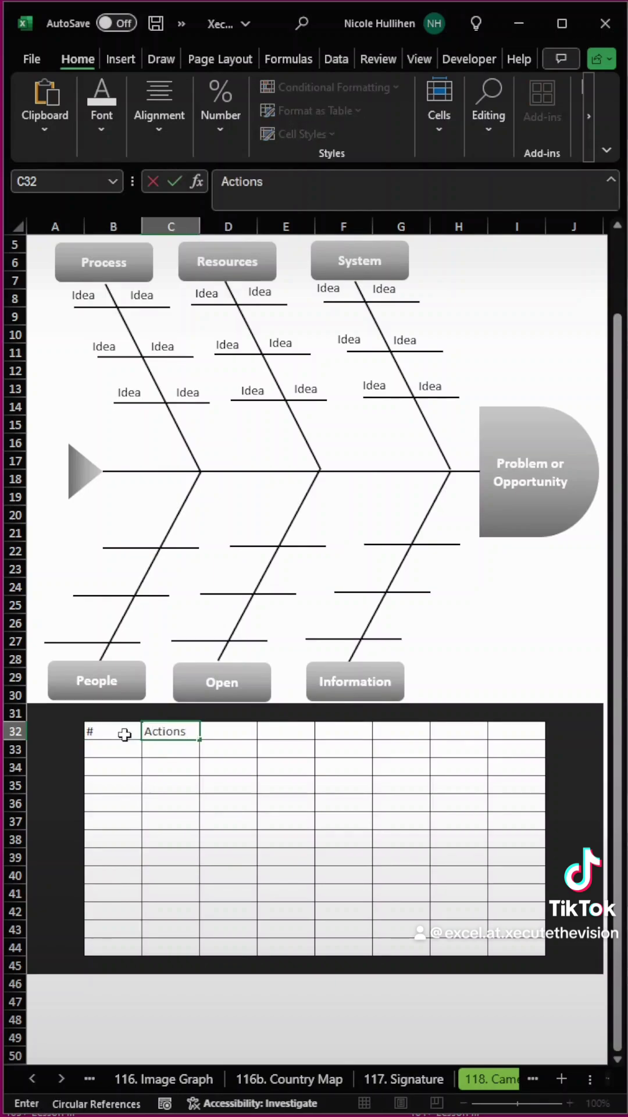
key("Tab")
key("Tab")
key("Tab")
key("Tab")
key("Tab")
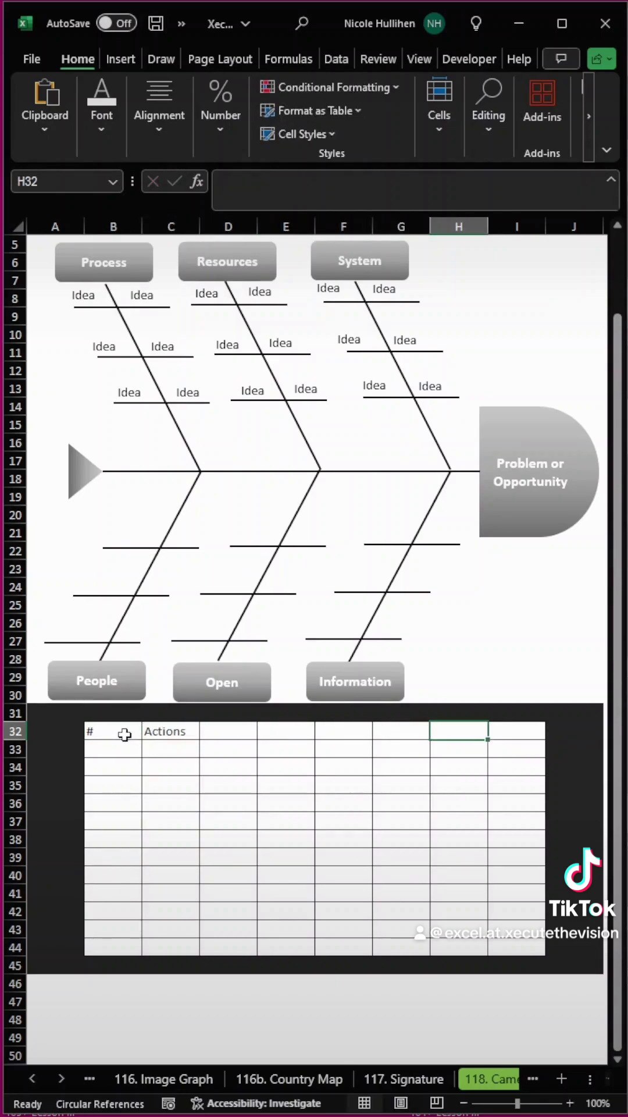
type("Status")
key("Return")
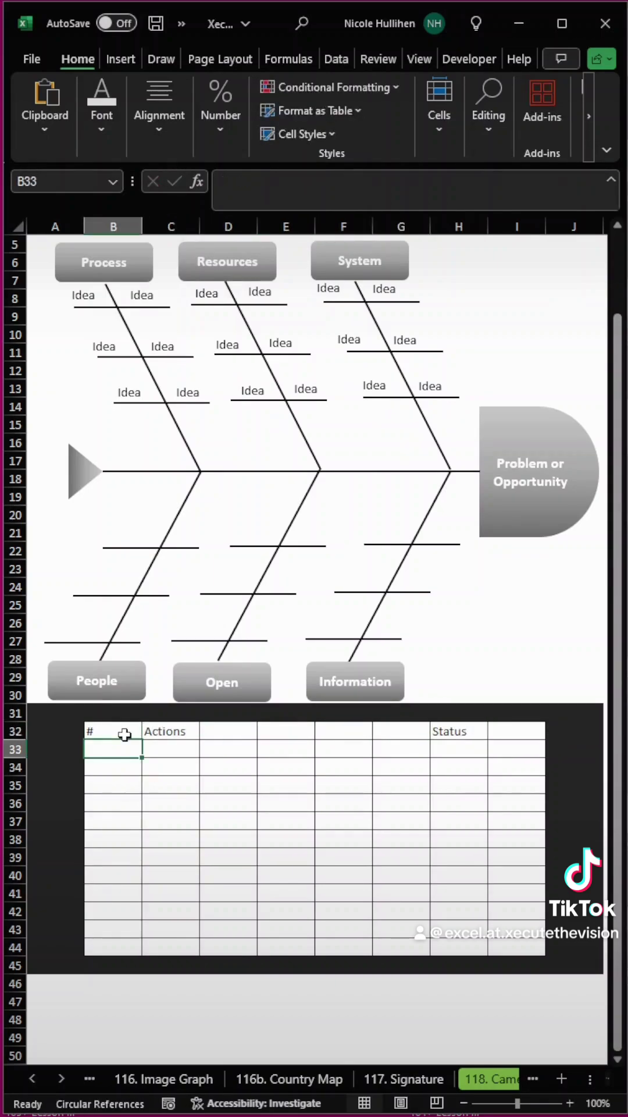
Shade the header row B32:I32 light grey and make it bold.
left_click_drag(113, 731, 515, 731)
left_click(113, 135)
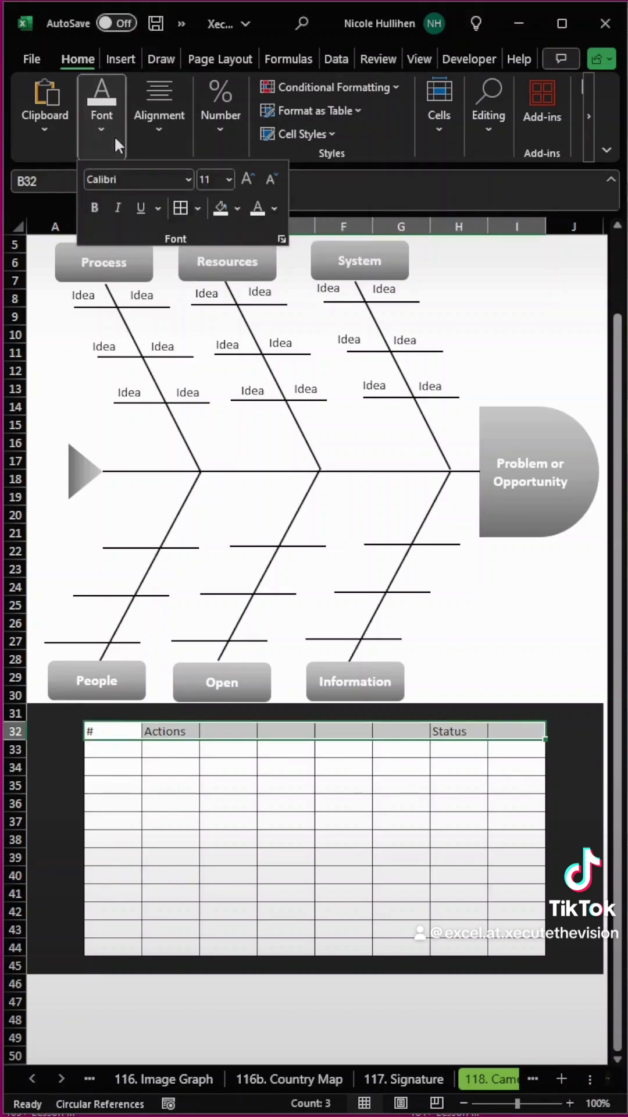
left_click(237, 210)
left_click(220, 292)
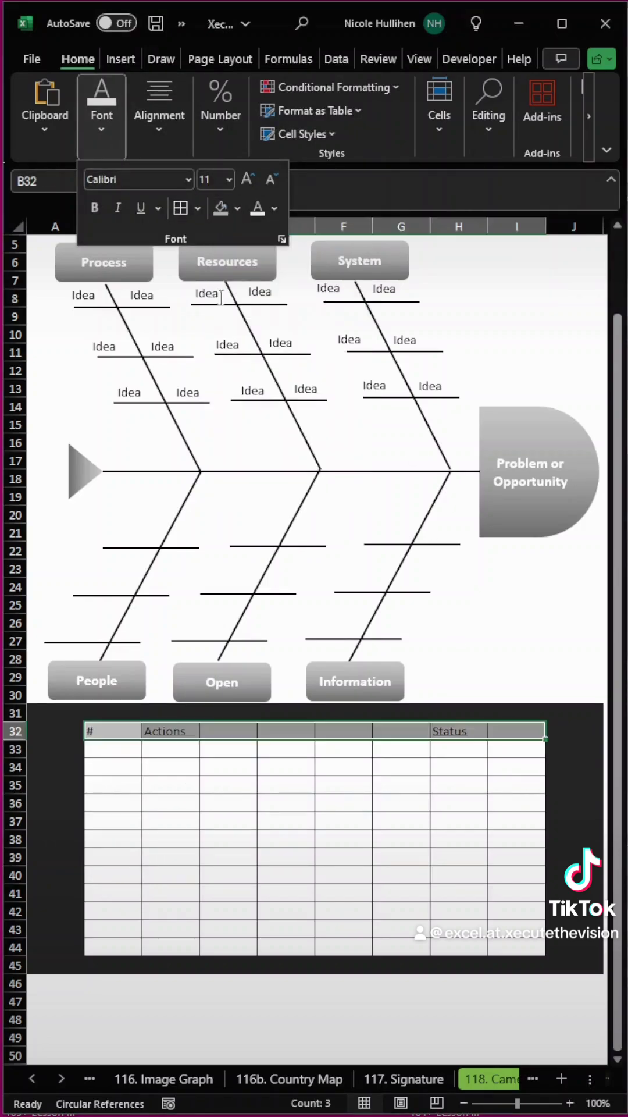
left_click(93, 208)
left_click(347, 738)
Add the Owner header in F32 and merge-and-centre Actions across C32:E32.
left_click(342, 733)
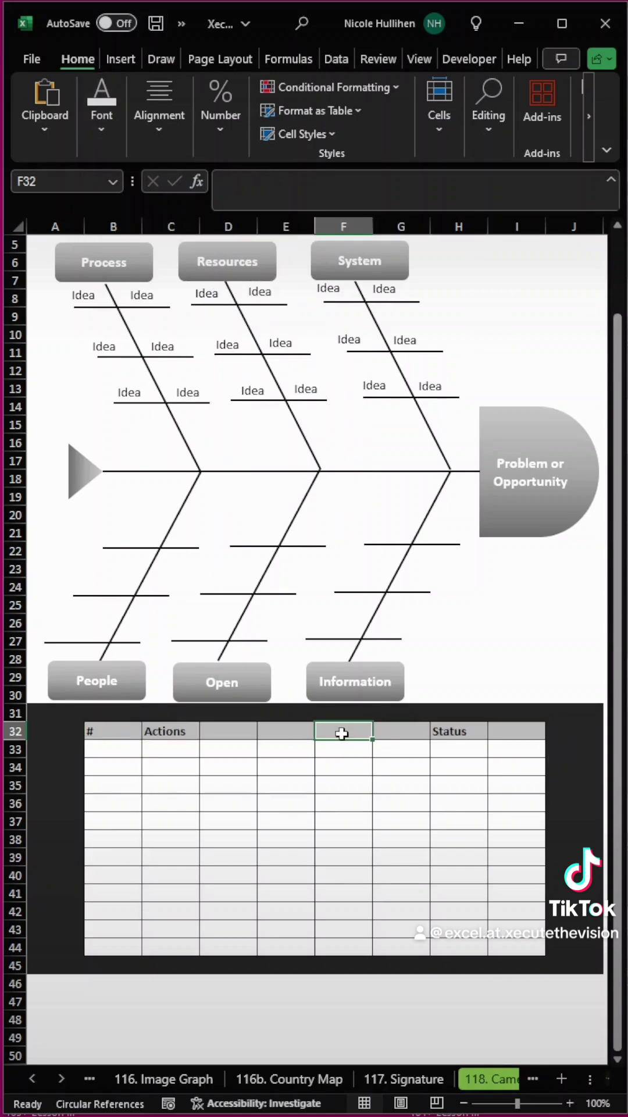
type("Owner")
key("Return")
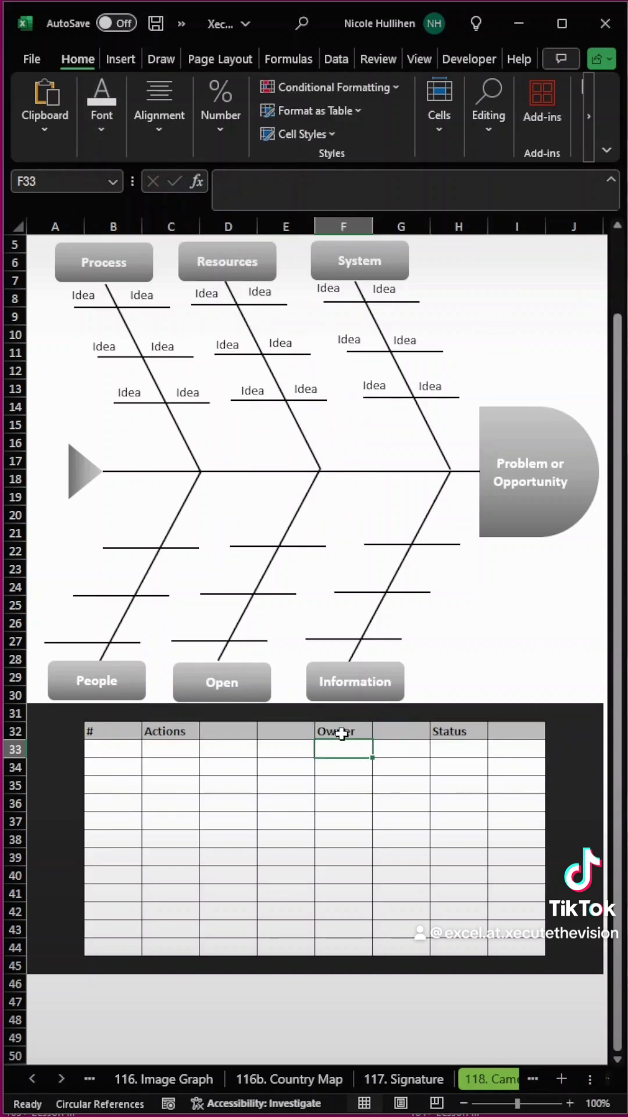
left_click_drag(186, 731, 261, 731)
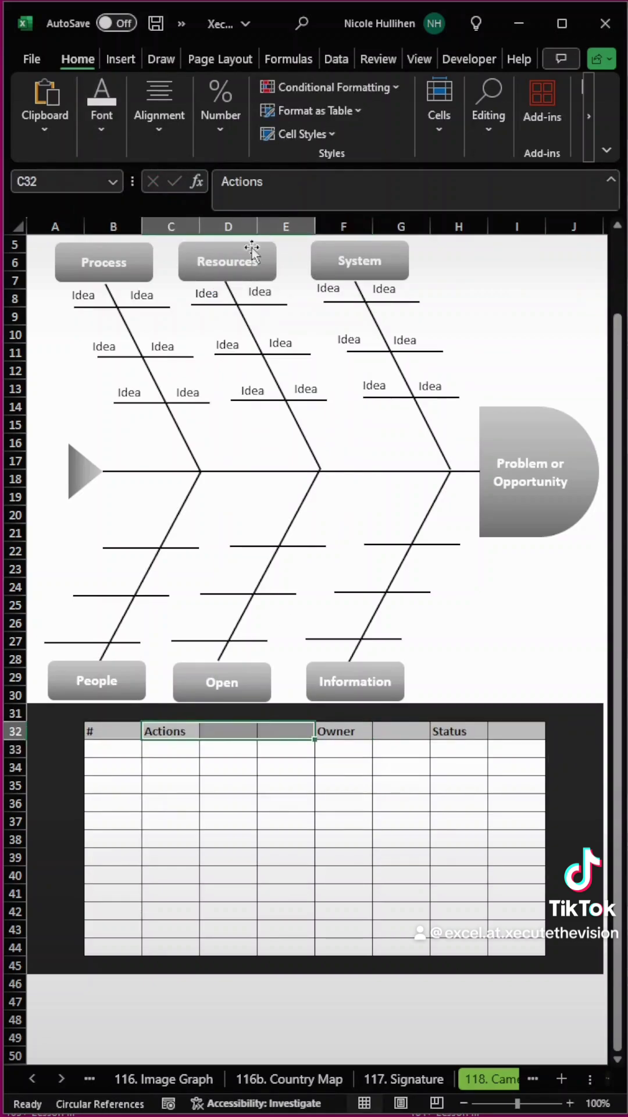
left_click(170, 133)
left_click(277, 208)
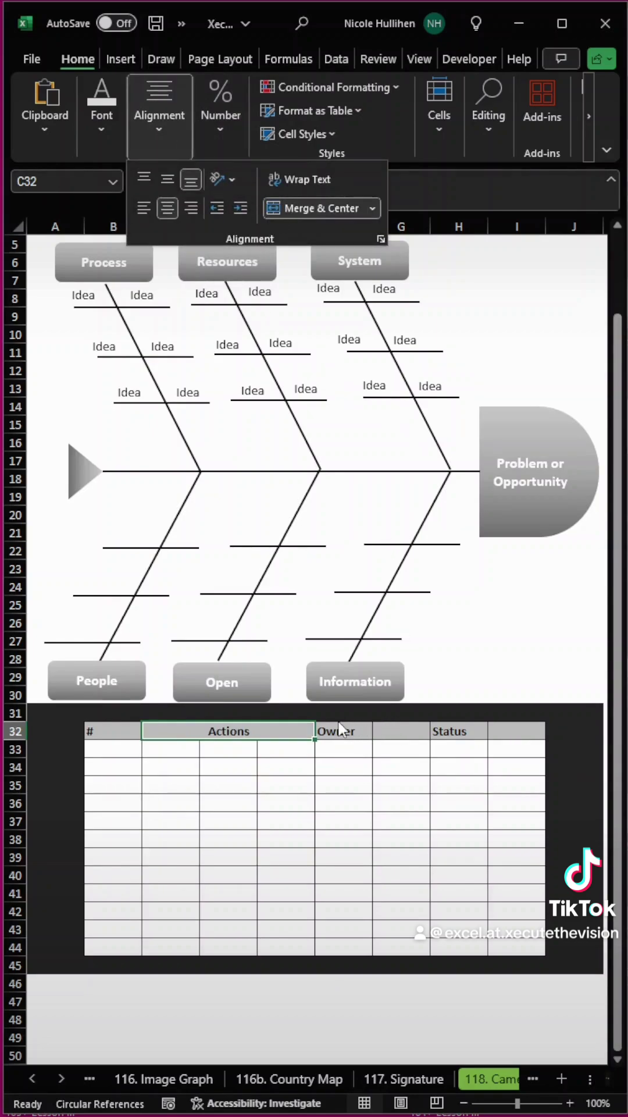
Merge and centre Owner across F32:G32 and Status across H32:I32.
left_click_drag(340, 731, 401, 731)
left_click(172, 139)
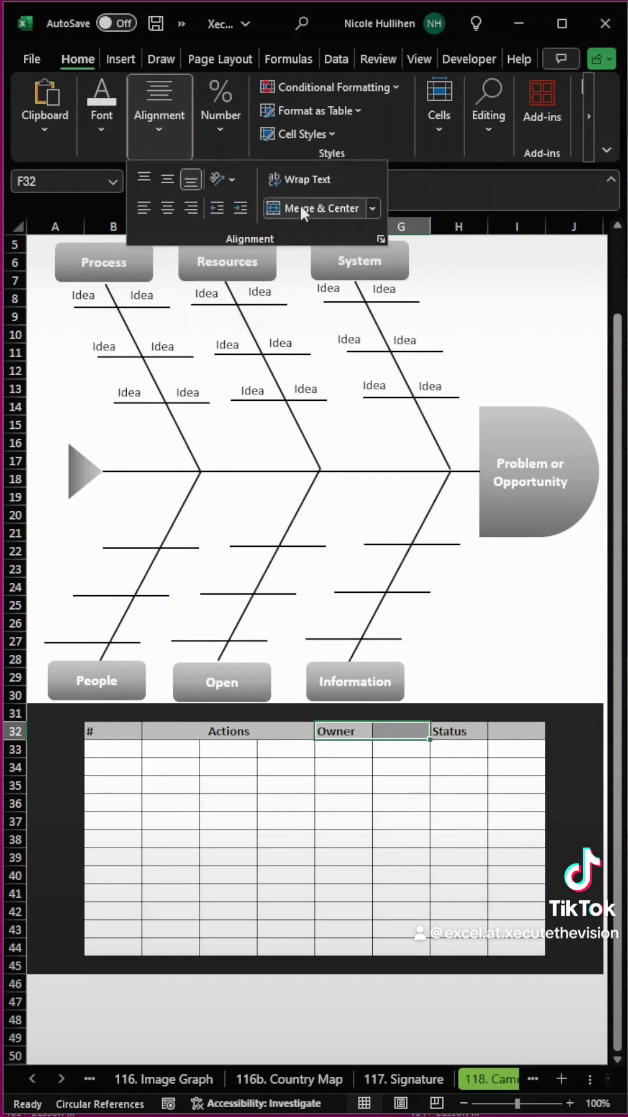
left_click(302, 213)
left_click_drag(457, 732, 518, 732)
left_click(180, 135)
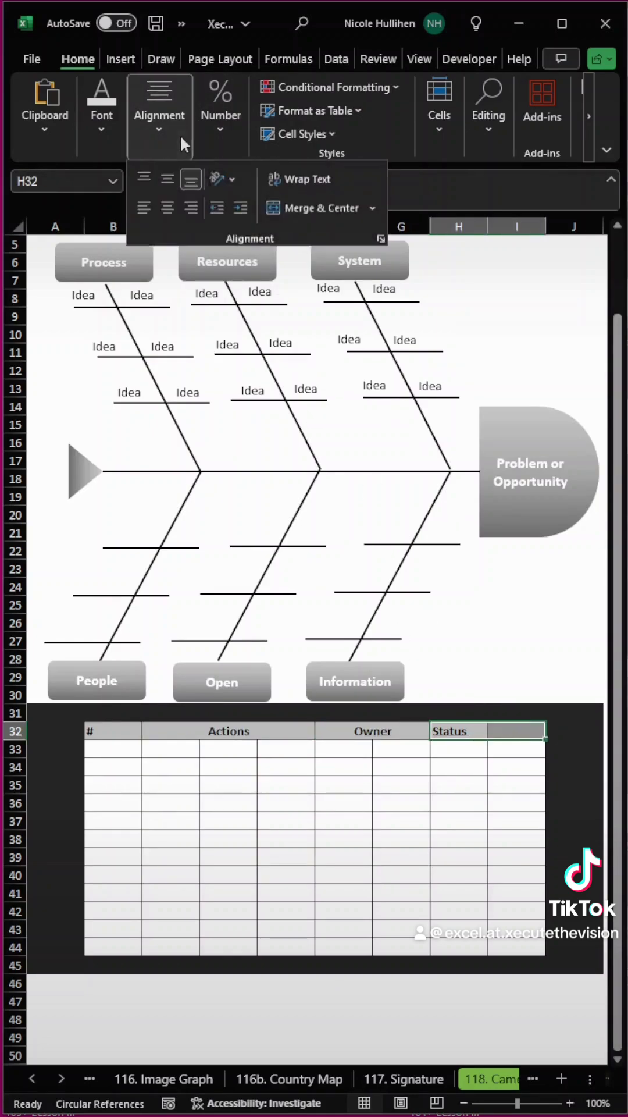
left_click(295, 208)
Merge C33:E33, F33:G33 and H33:I33 in the first data row, then extend to row 44.
left_click_drag(198, 751, 285, 750)
left_click(177, 153)
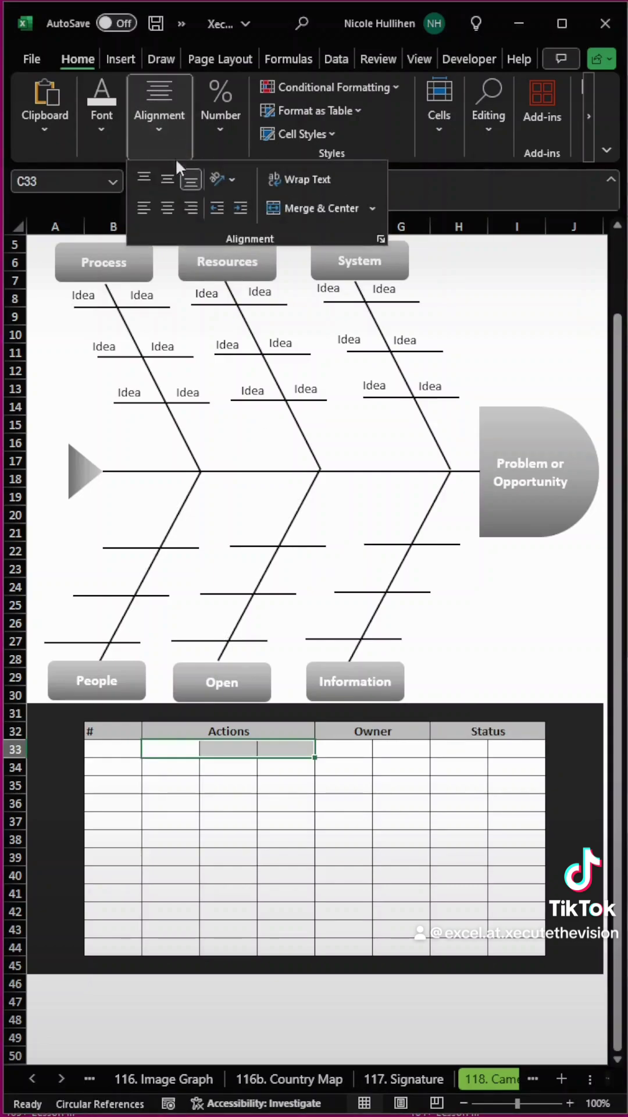
left_click(303, 208)
left_click(352, 753)
left_click_drag(349, 750, 402, 750)
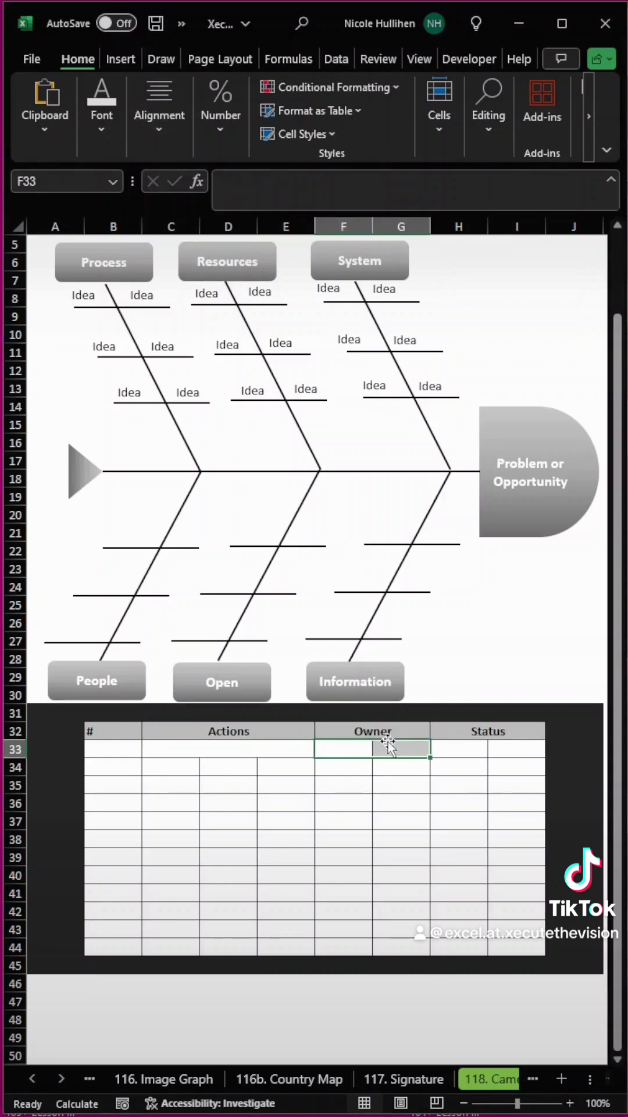
left_click(166, 93)
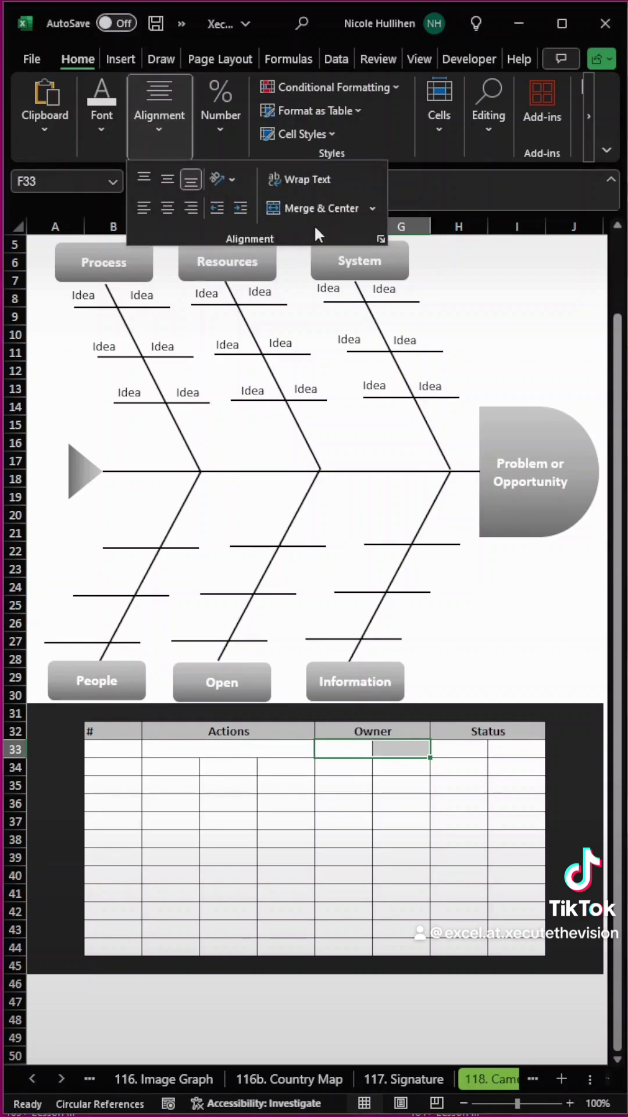
left_click(322, 208)
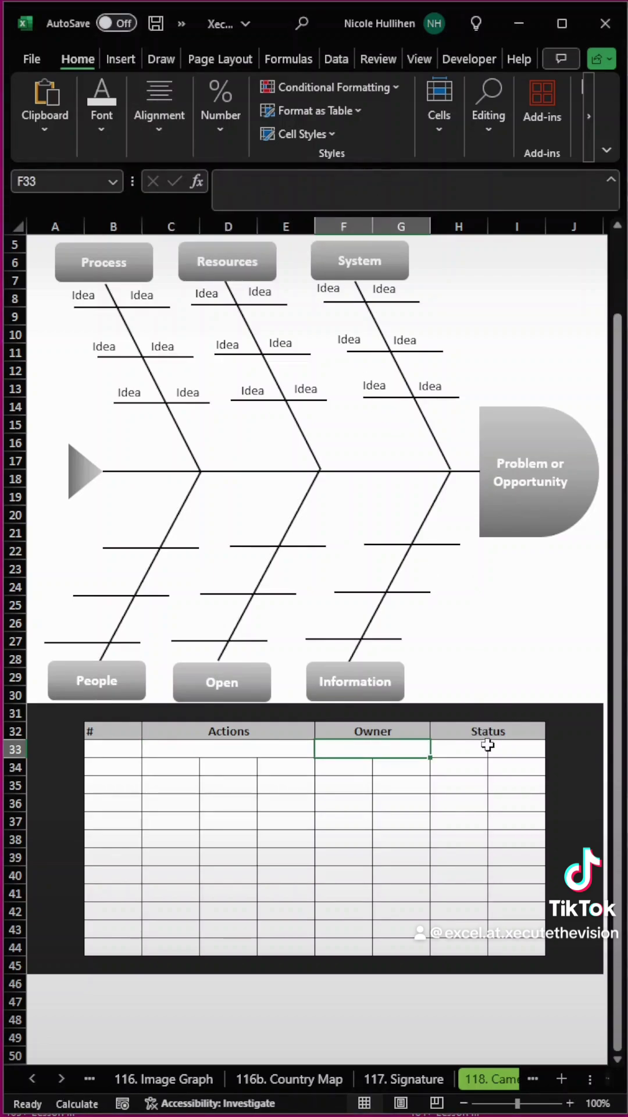
left_click_drag(486, 747, 493, 748)
left_click(175, 131)
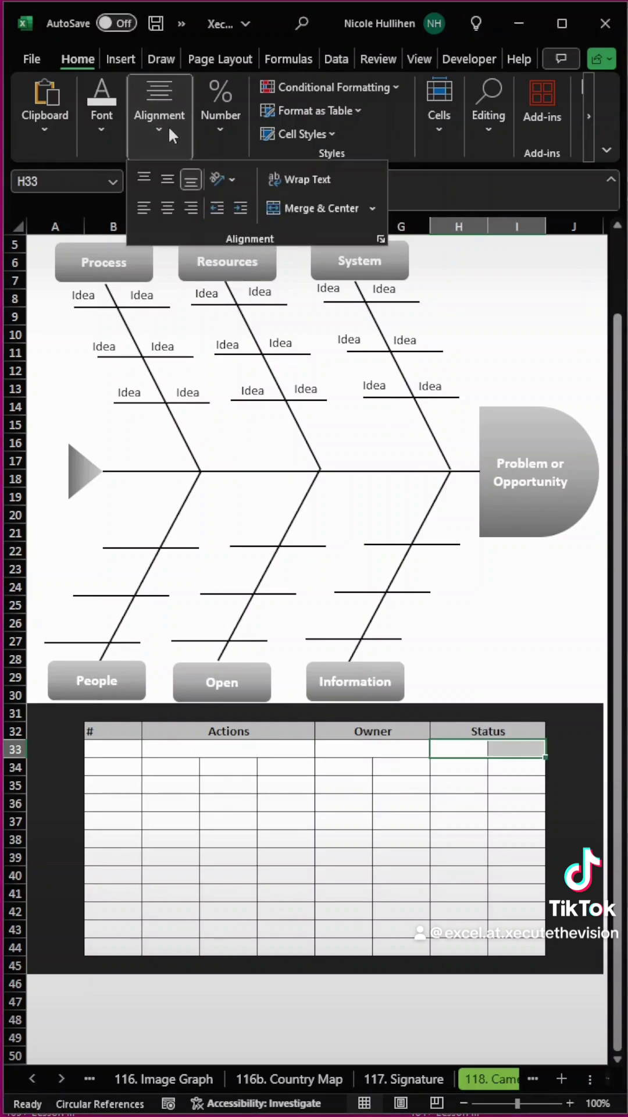
left_click(294, 209)
left_click_drag(236, 751, 546, 954)
Give the table body B33:I44 dashed inner borders via Format Cells.
left_click(408, 845)
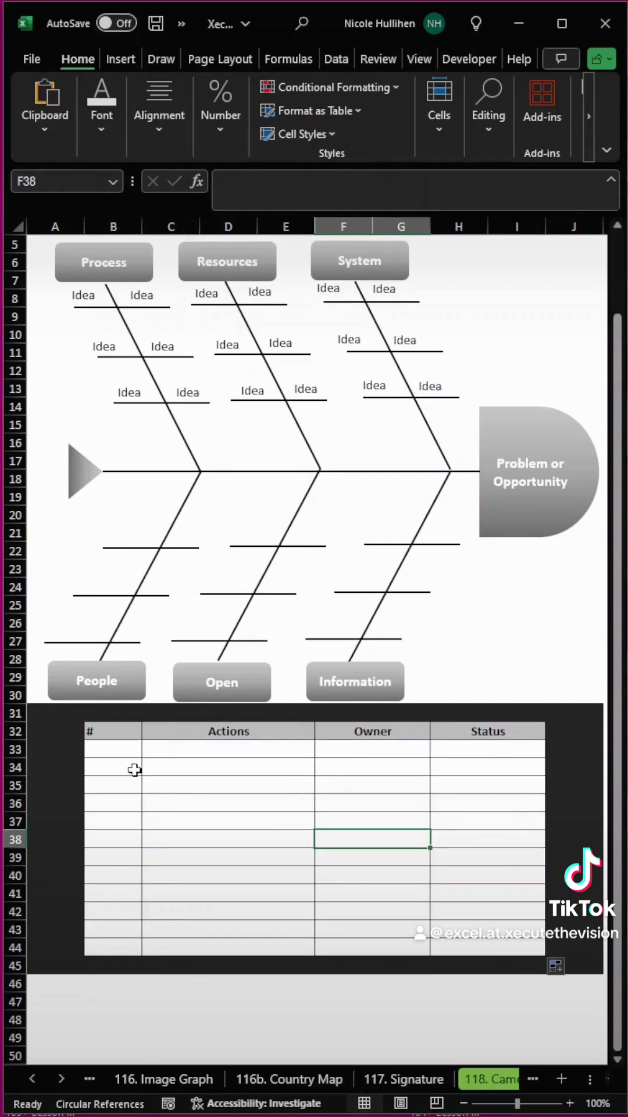
left_click_drag(116, 748, 471, 945)
left_click(107, 152)
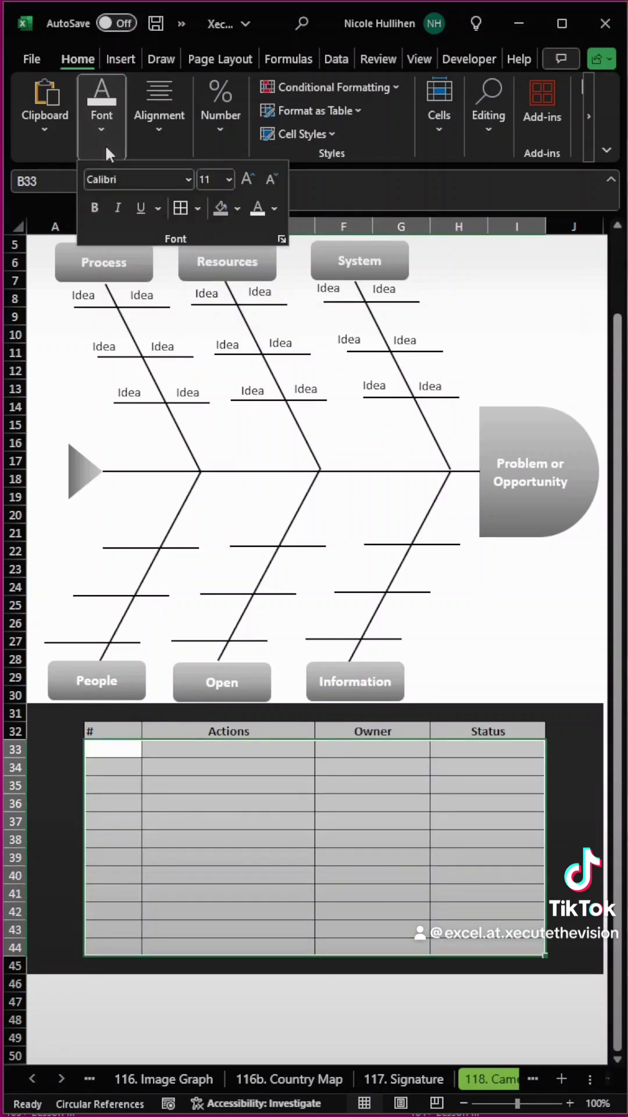
left_click(198, 207)
left_click(268, 750)
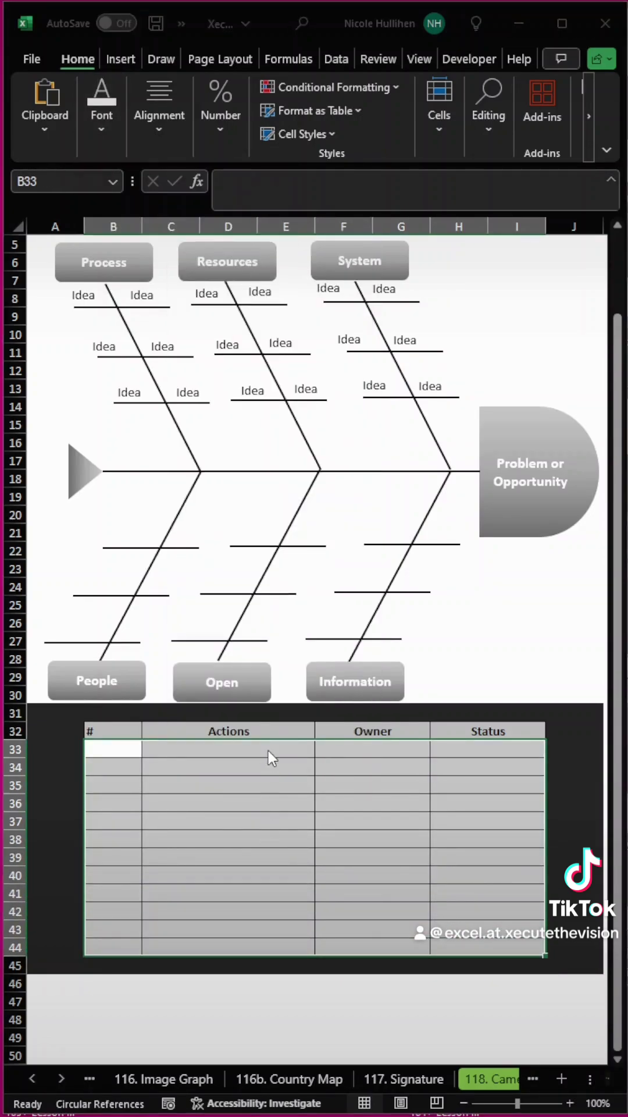
left_click(156, 503)
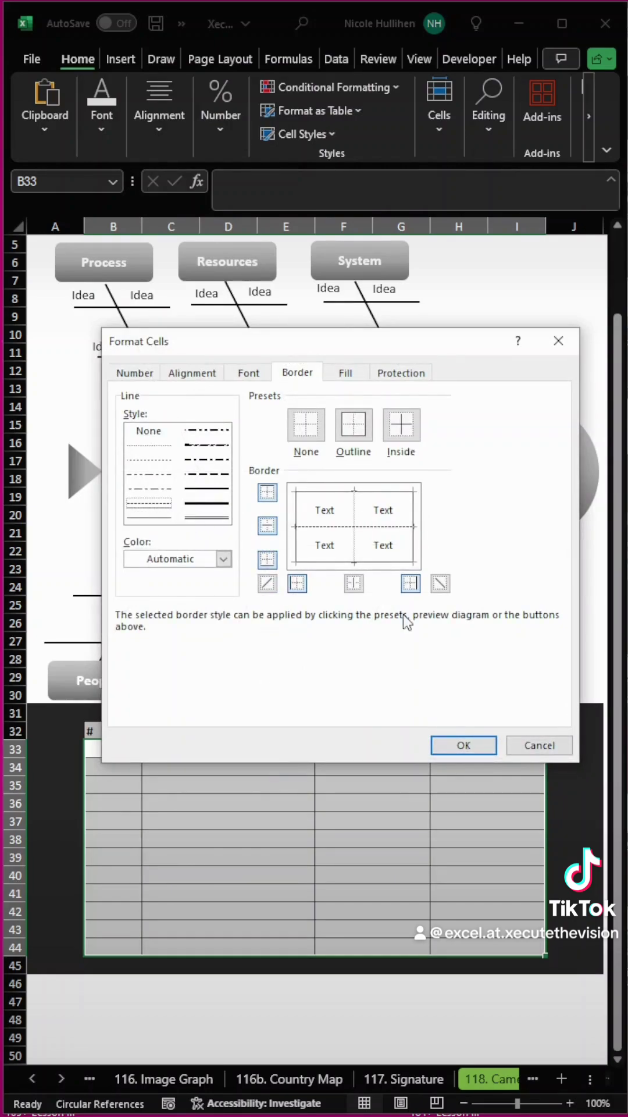
left_click(463, 745)
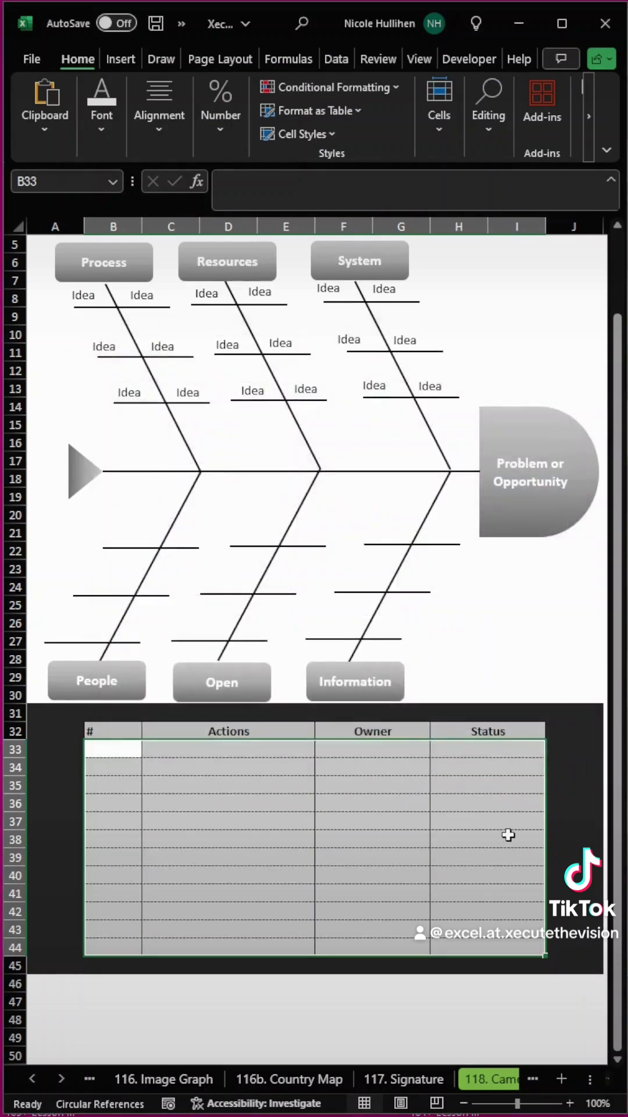
left_click(508, 840)
Centre the contents of the # column B32:B44.
left_click_drag(131, 738, 132, 949)
left_click(182, 150)
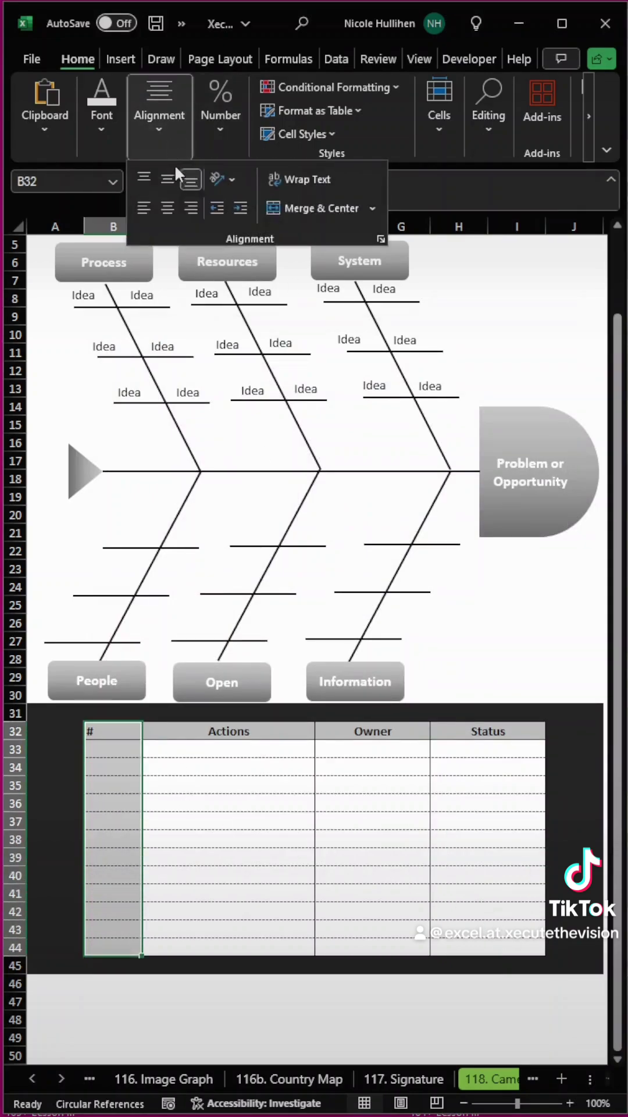
left_click(168, 208)
Number the first four rows 1 to 4 in B33:B36.
left_click(118, 753)
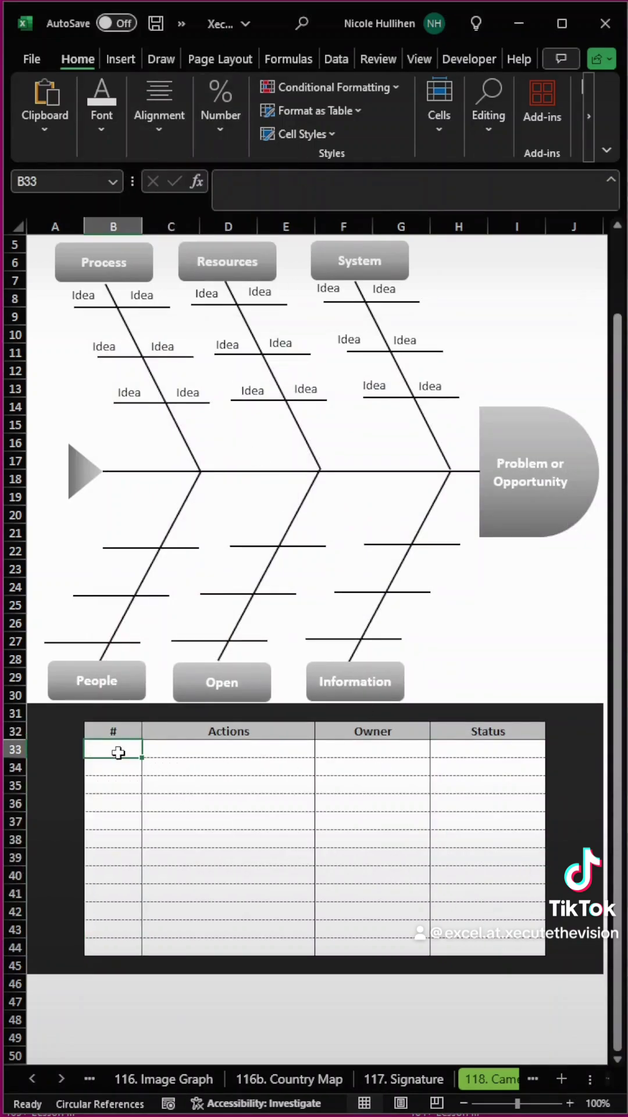
type("1")
key("Return")
type("2")
key("Return")
type("3")
Enter Sample as the action in C33 down through the first rows.
key("Return")
type("4")
key("Return")
key("Up")
key("Up")
key("Up")
Fill in owner initials for the four rows in F33:F36.
key("Up")
key("Right")
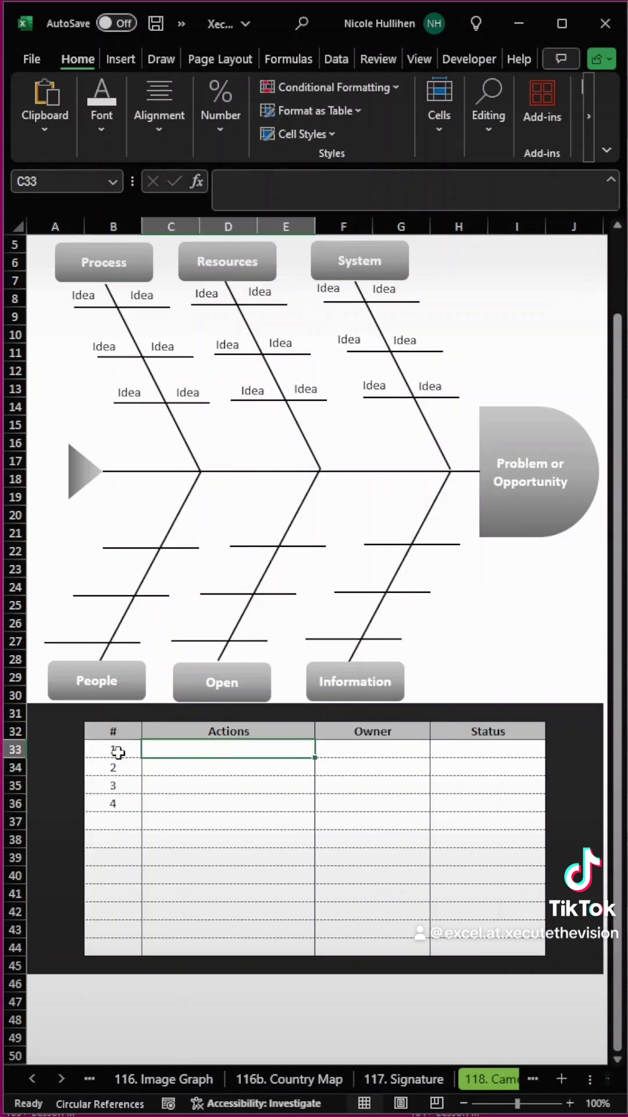
type("Sample")
key("Return")
type("Sample")
key("Return")
type("Sample")
key("Return")
type("Sample")
key("Return")
key("Up")
key("Up")
key("Up")
key("Right")
key("Up")
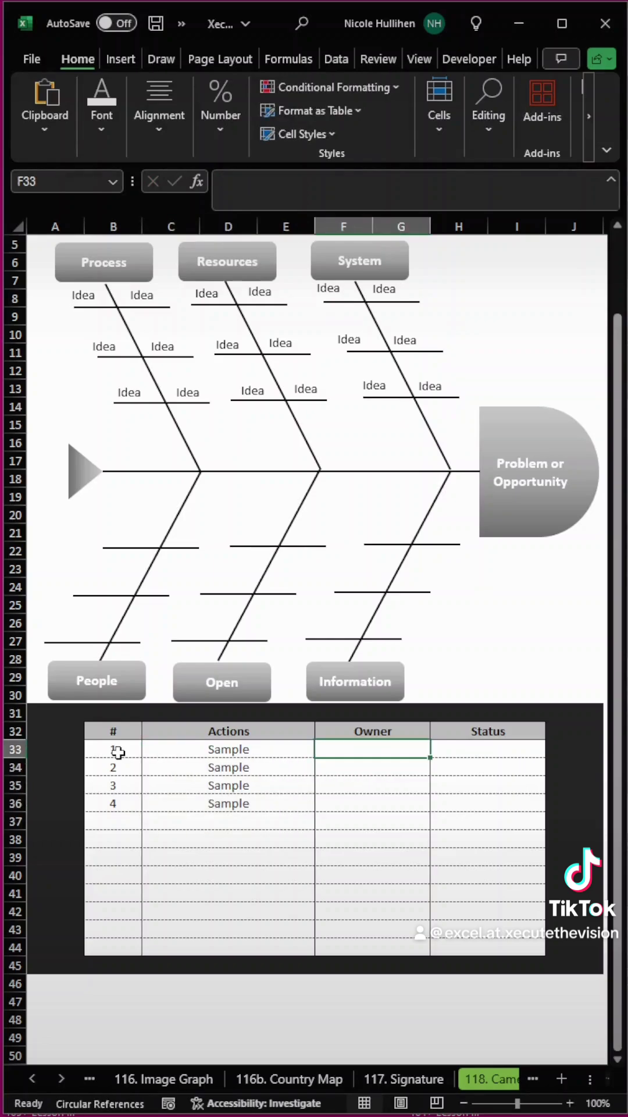
type("NH")
key("Return")
type("JK")
key("Return")
type("LO")
key("Return")
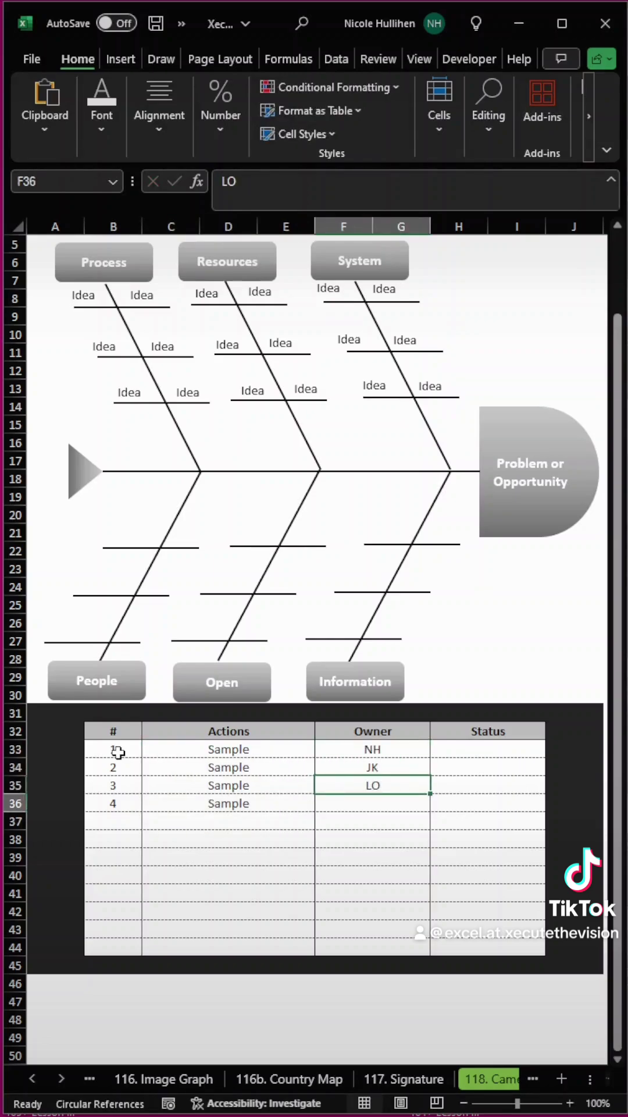
type("NH")
key("Return")
key("Up")
key("Up")
key("Up")
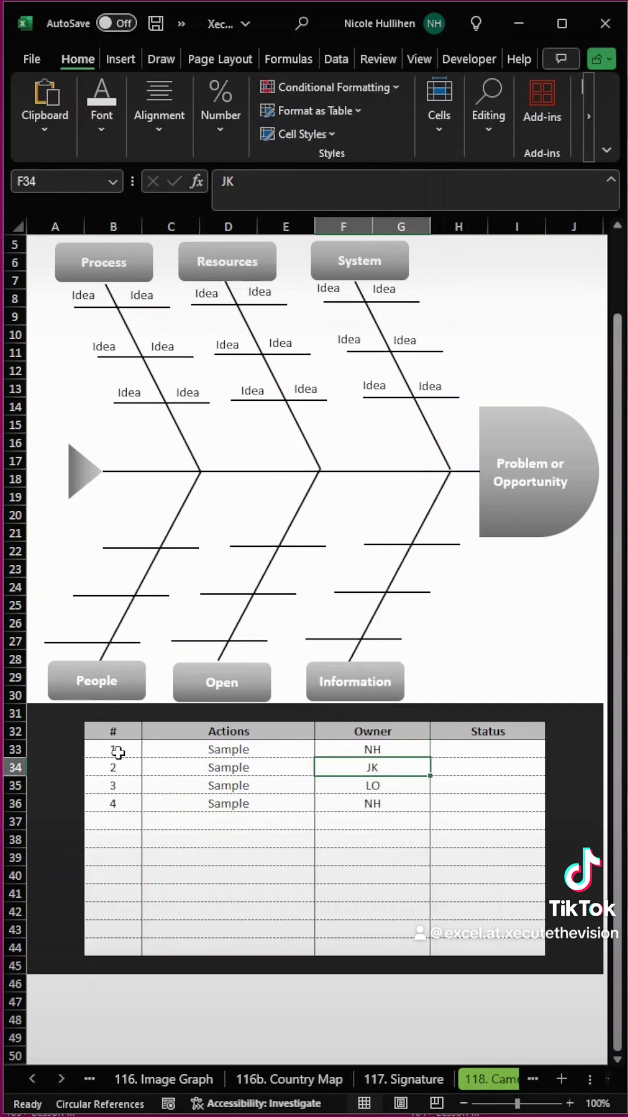
key("Up")
key("Right")
Add List data validation to H33:H44 with Started, Done and Not Started.
left_click_drag(472, 755, 482, 925)
left_click(347, 58)
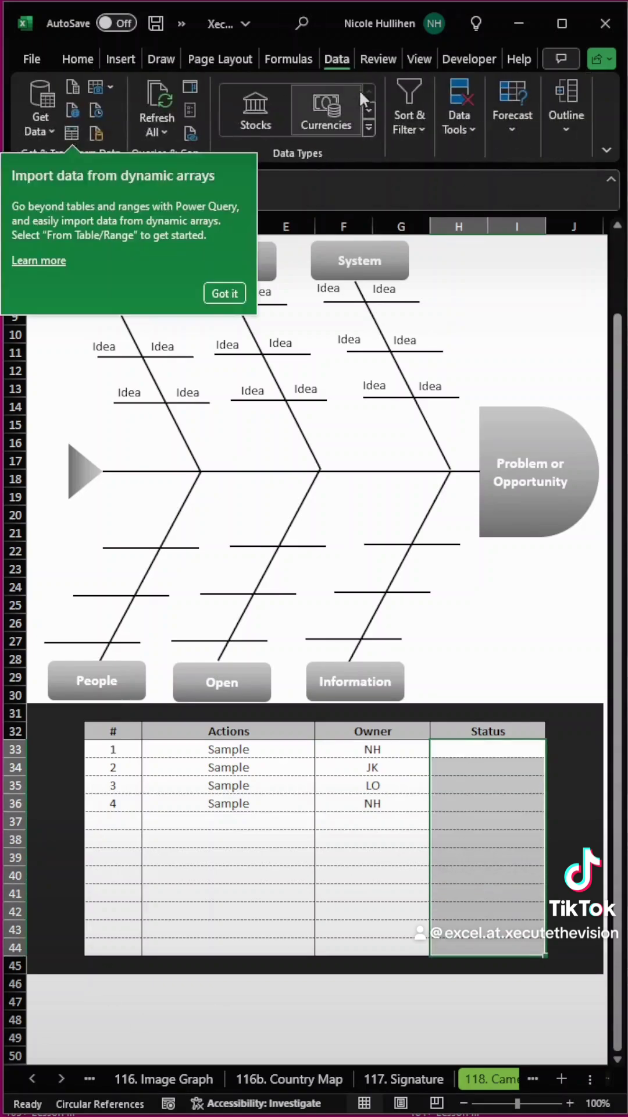
left_click(455, 134)
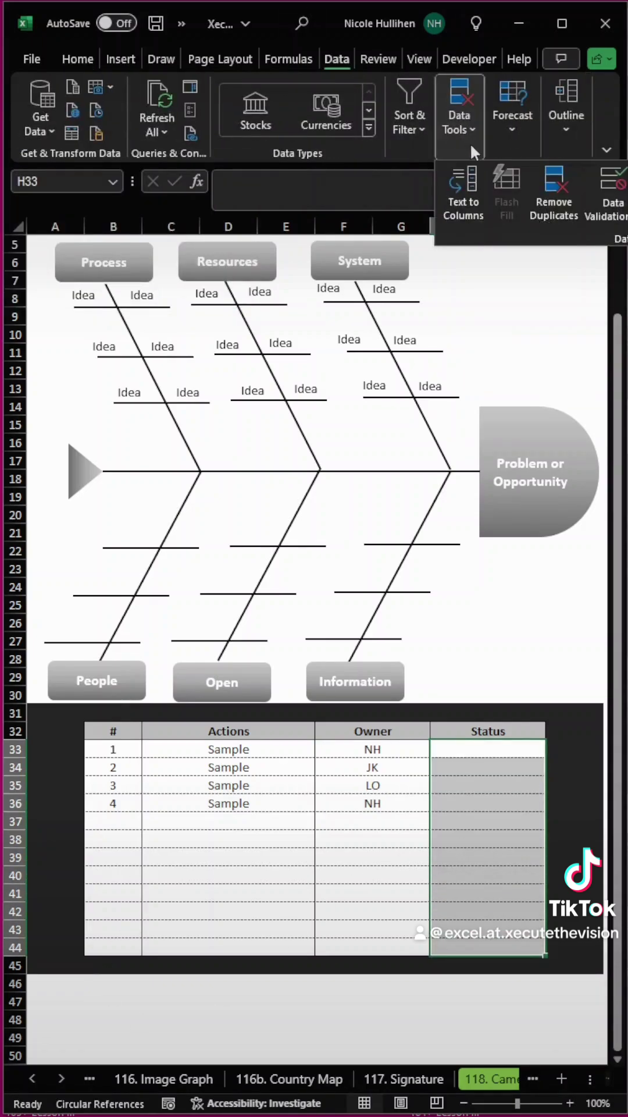
left_click(596, 171)
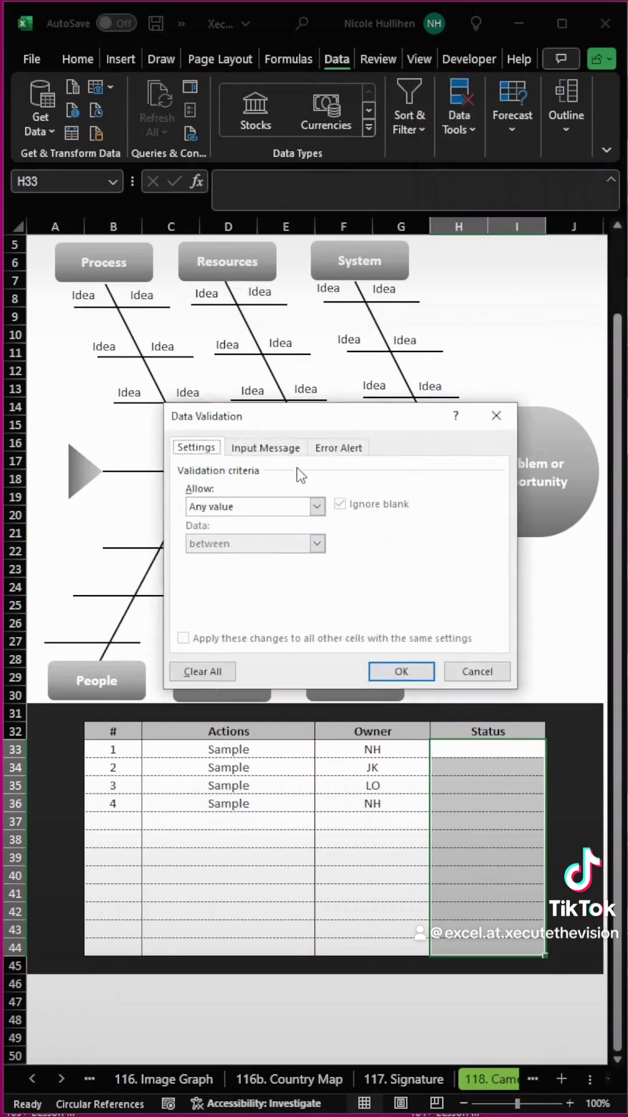
left_click(309, 506)
left_click(262, 561)
left_click(262, 578)
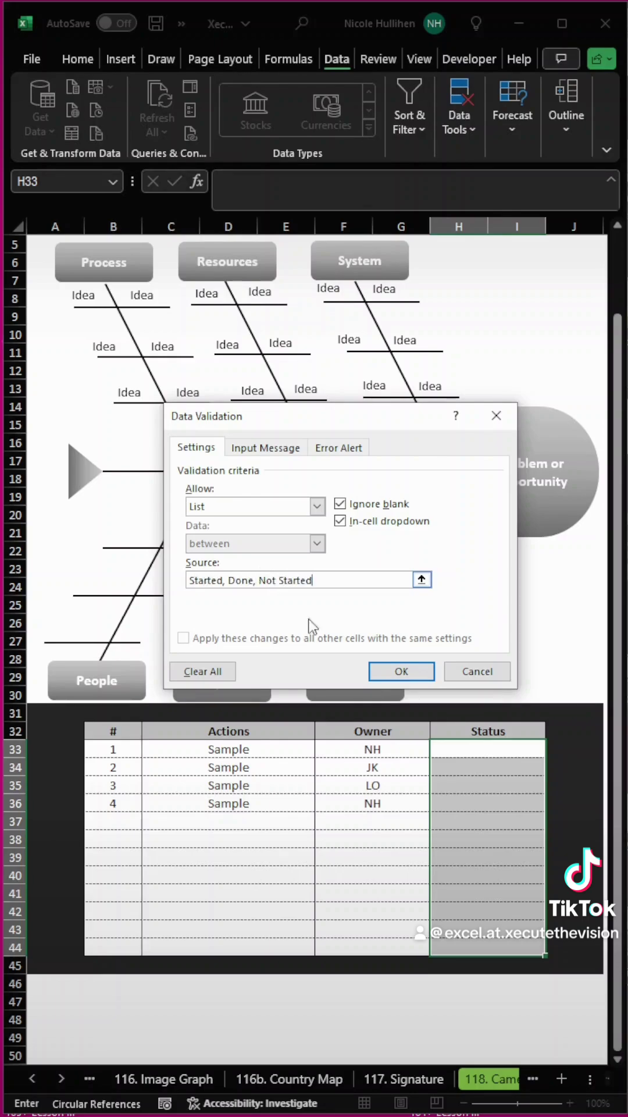
left_click(401, 671)
Test the Status dropdown in H34, then select H33.
left_click(495, 803)
left_click(523, 766)
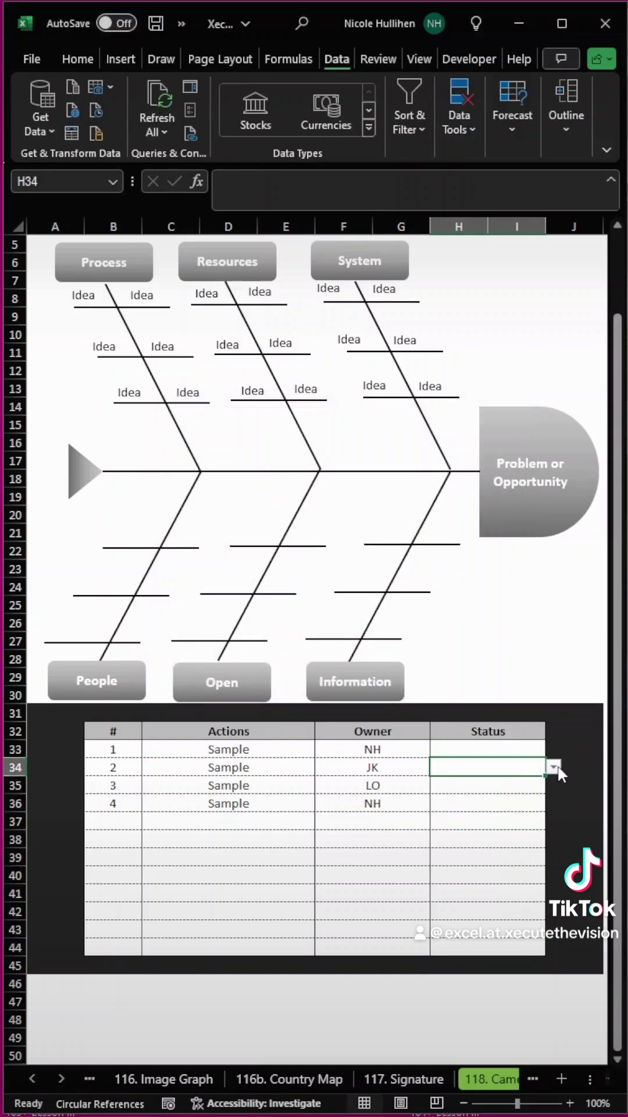
left_click(554, 768)
left_click(554, 769)
left_click(521, 745)
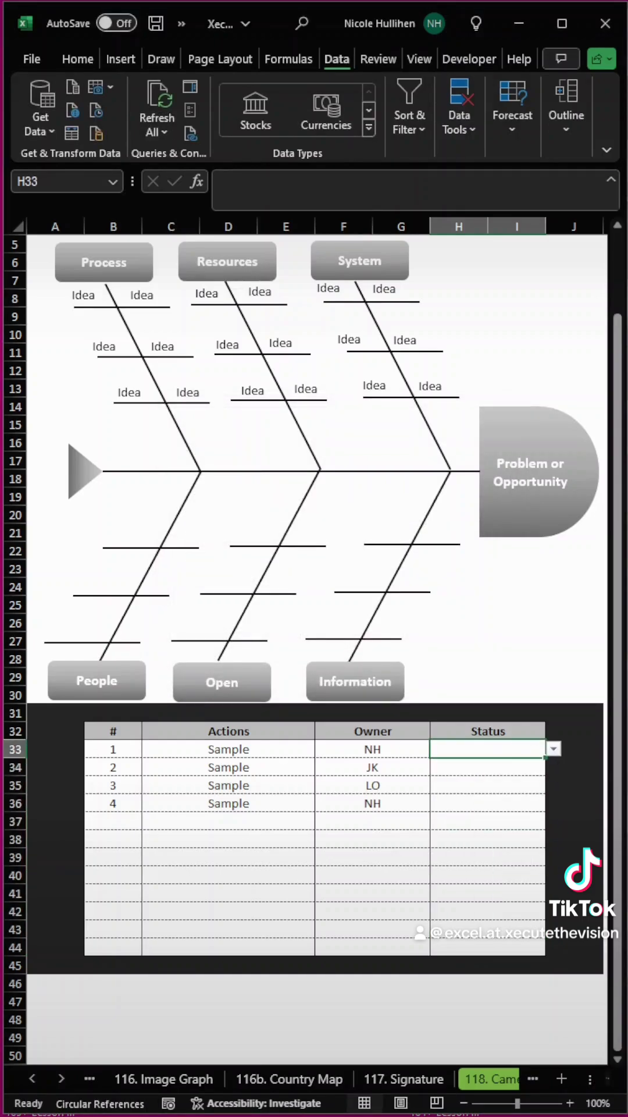
Highlight Status cells H33:H44 equal to Started with a yellow custom fill.
left_click(78, 58)
left_click_drag(518, 750, 529, 939)
left_click(309, 84)
mouse_move(318, 122)
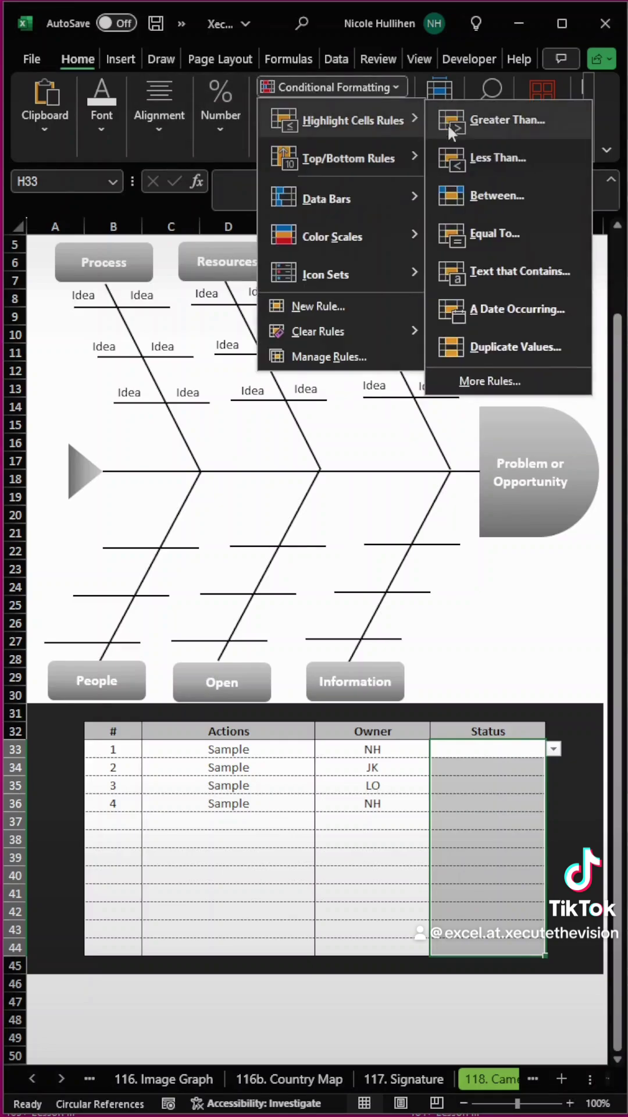
left_click(466, 234)
type("Started")
left_click(537, 572)
left_click(422, 661)
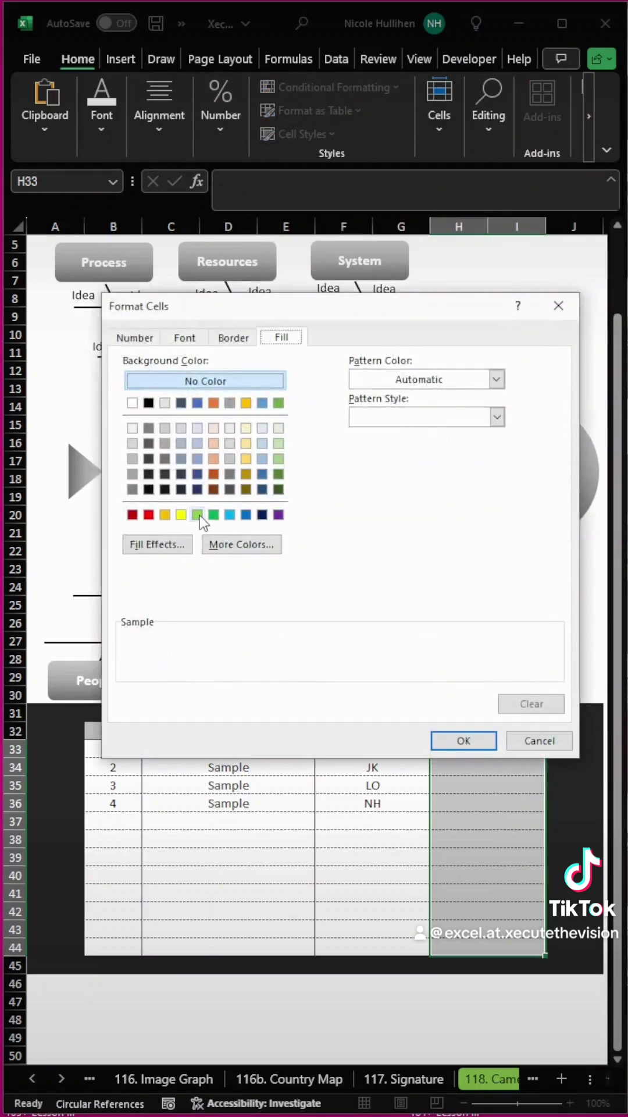
left_click(245, 461)
left_click(466, 741)
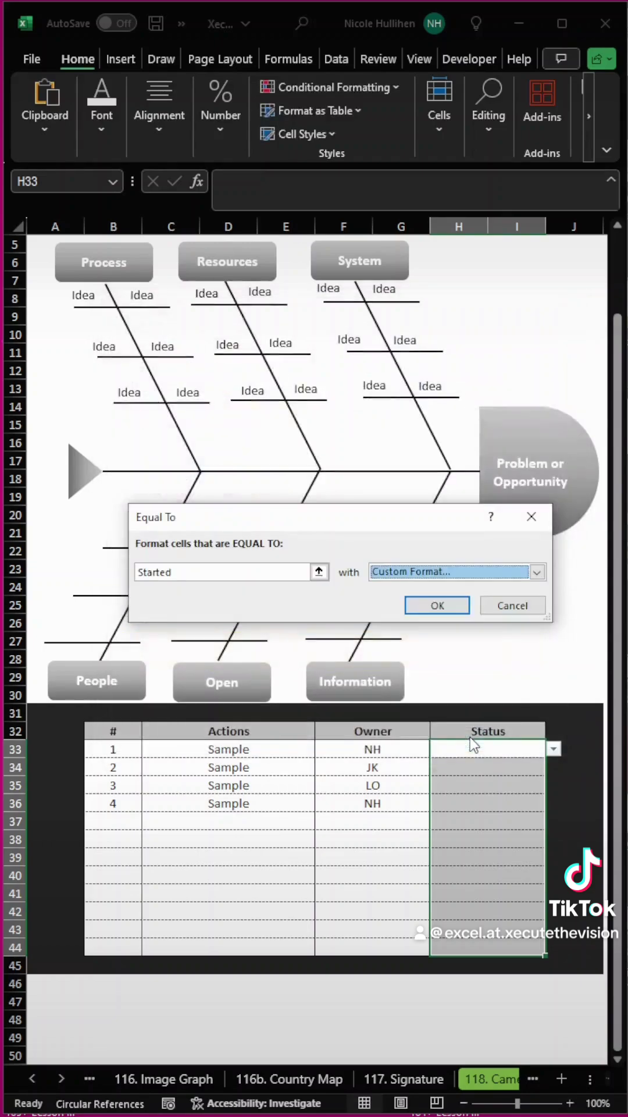
left_click(442, 605)
Add an Equal To rule giving Done cells a green custom fill.
left_click(338, 87)
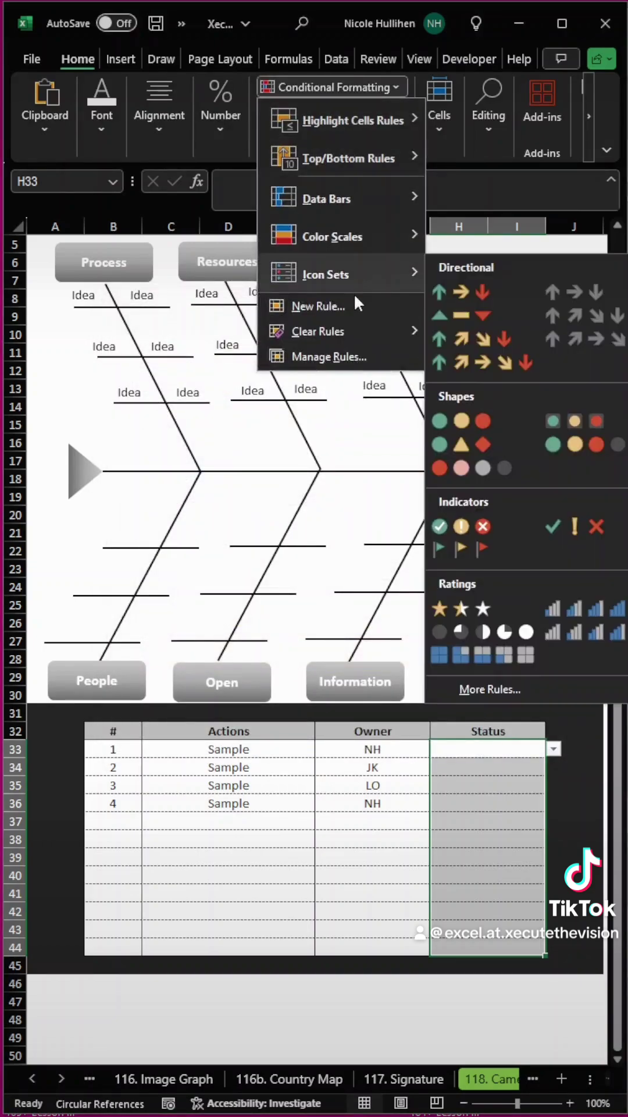
mouse_move(423, 116)
left_click(493, 236)
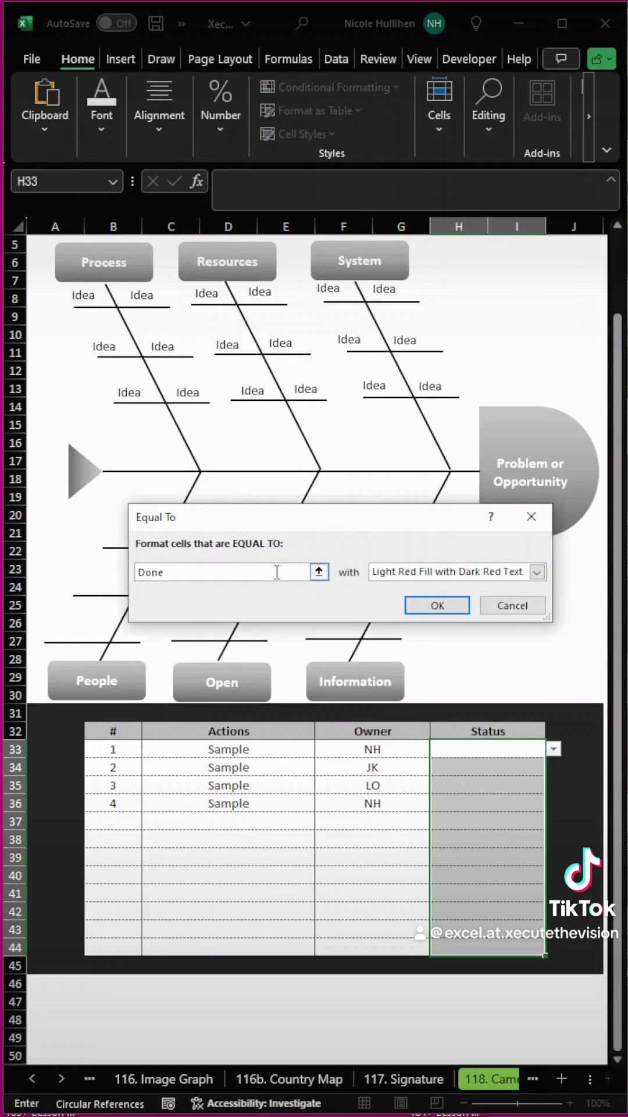
left_click(537, 572)
left_click(396, 667)
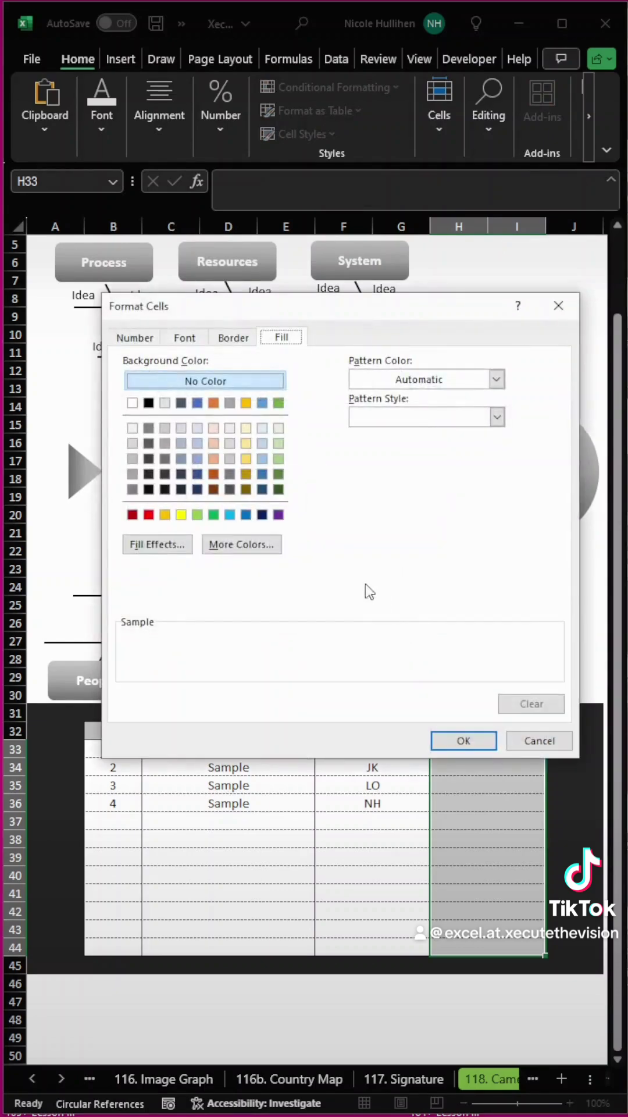
left_click(280, 461)
left_click(491, 736)
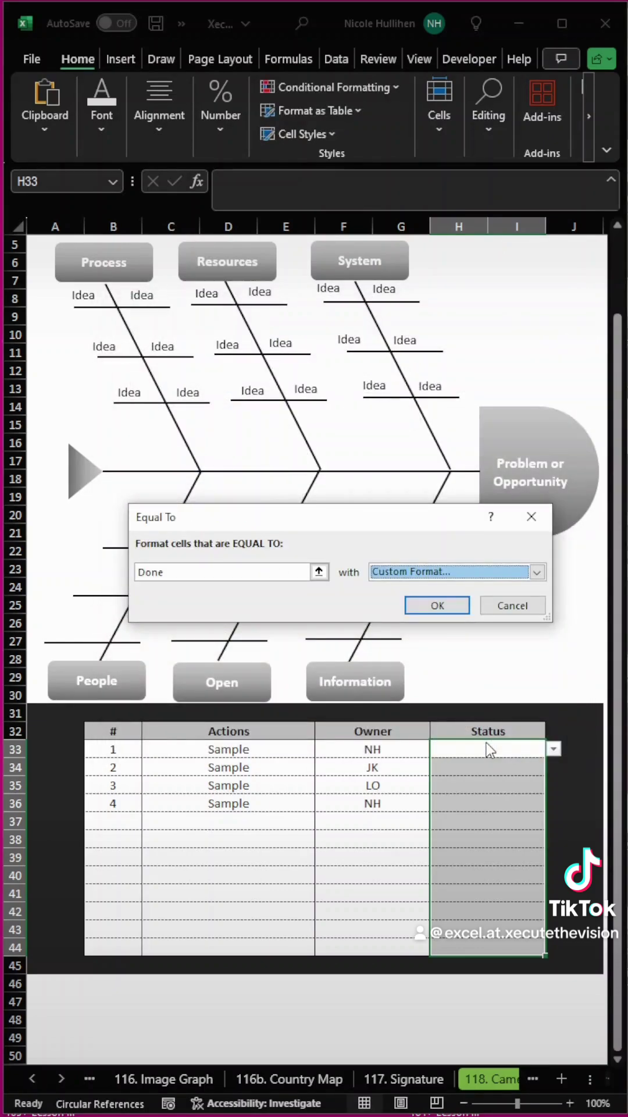
left_click(457, 612)
Start a third Equal To highlight rule for Not Started.
left_click(322, 86)
mouse_move(361, 284)
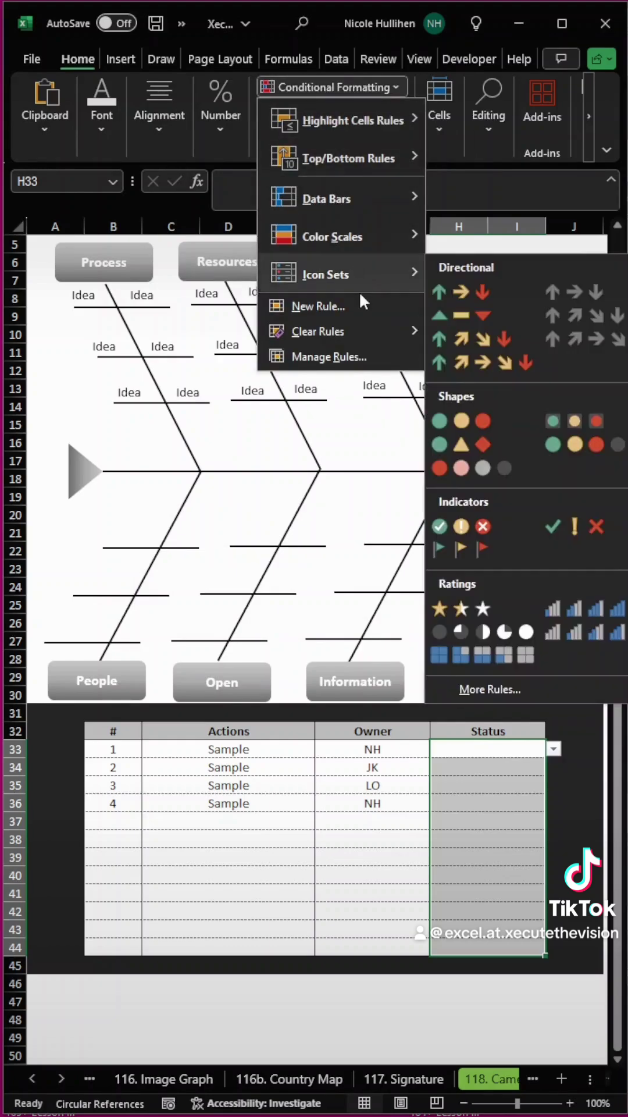
mouse_move(349, 121)
left_click(483, 229)
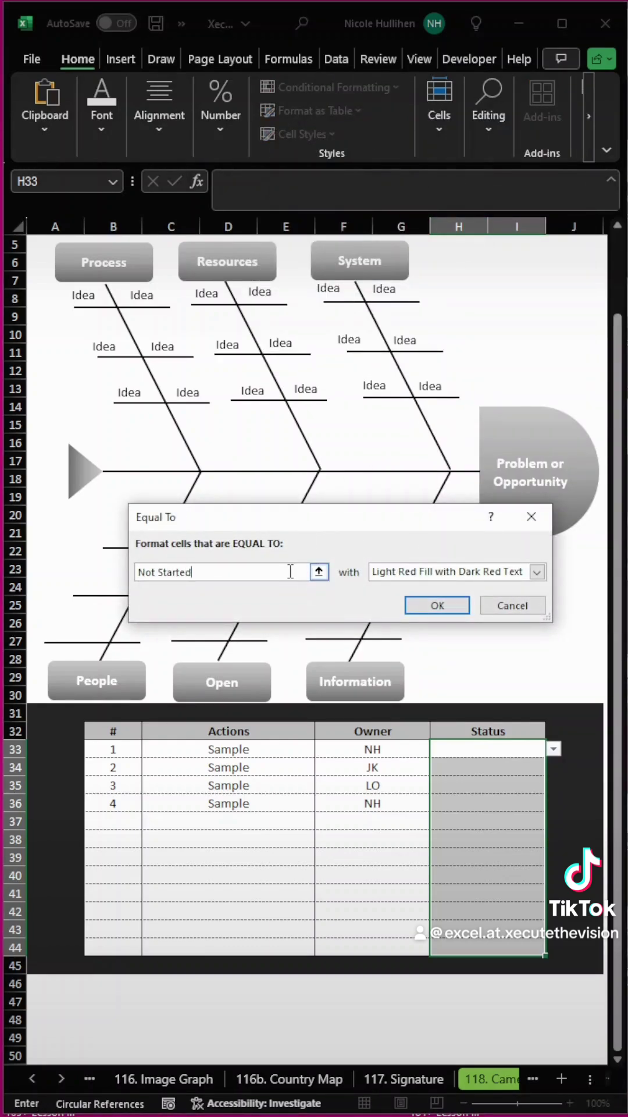
Give the Not Started highlight rule a custom bright red fill.
left_click(425, 573)
left_click(464, 659)
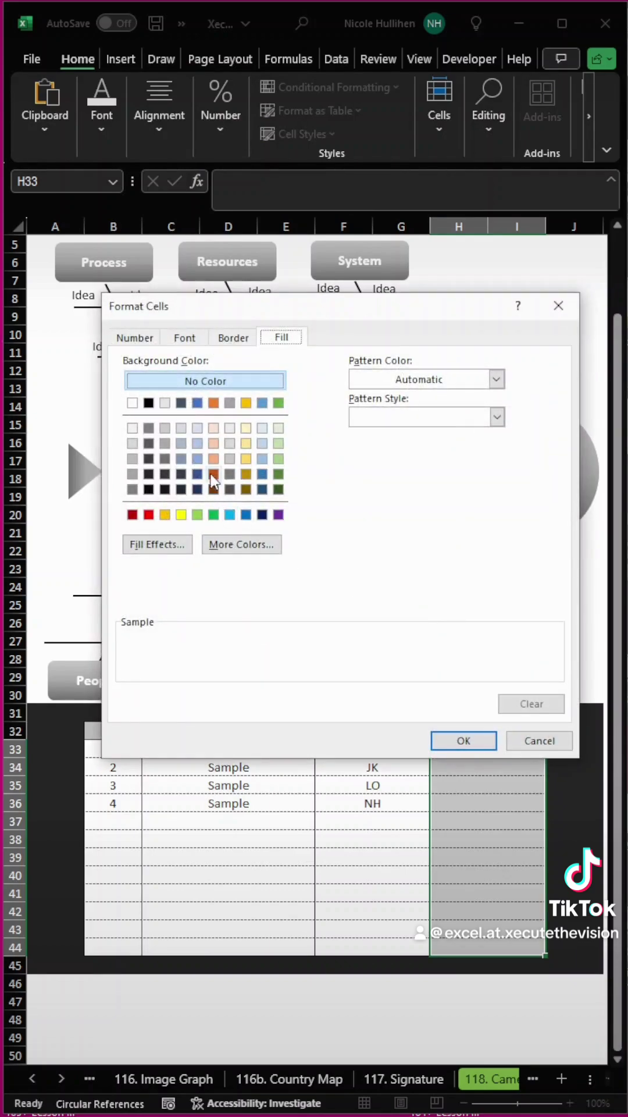
left_click(214, 459)
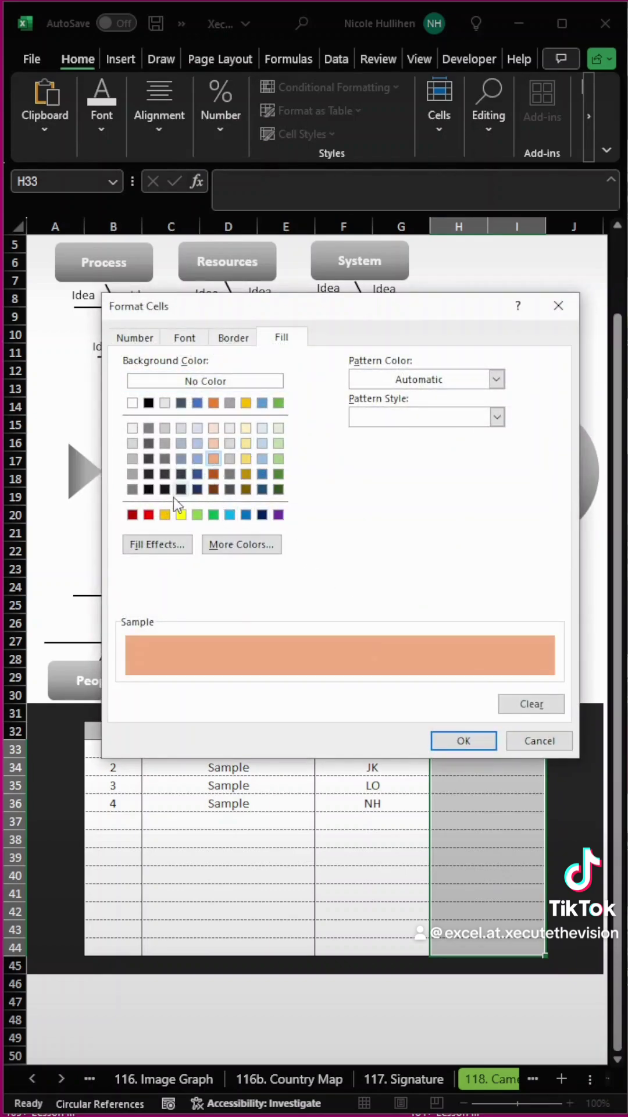
left_click(148, 514)
left_click(225, 544)
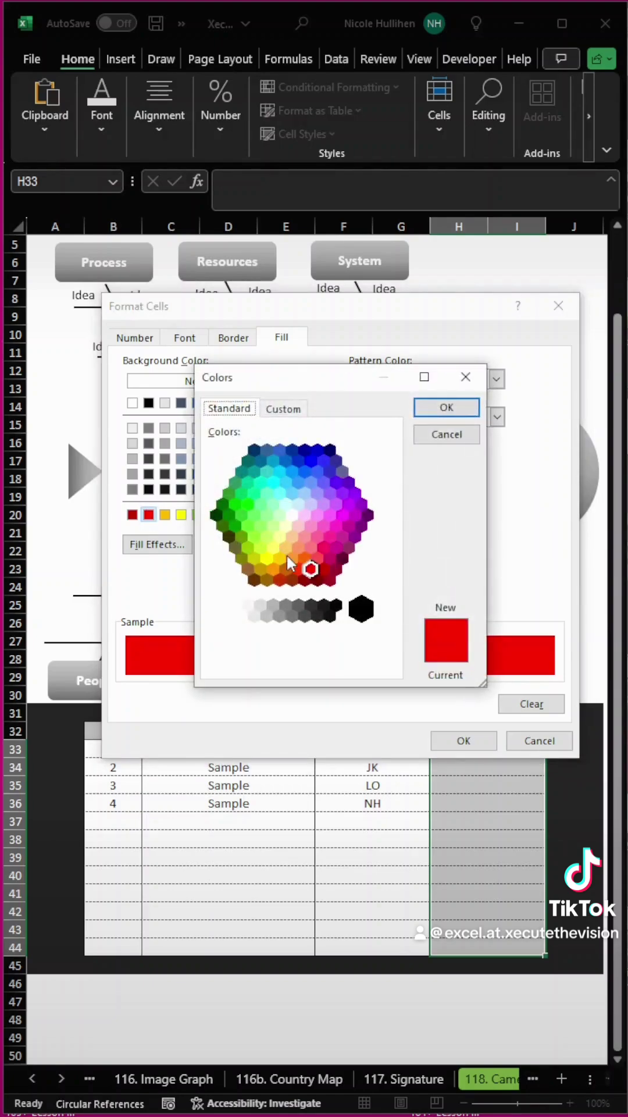
left_click(310, 569)
left_click(447, 407)
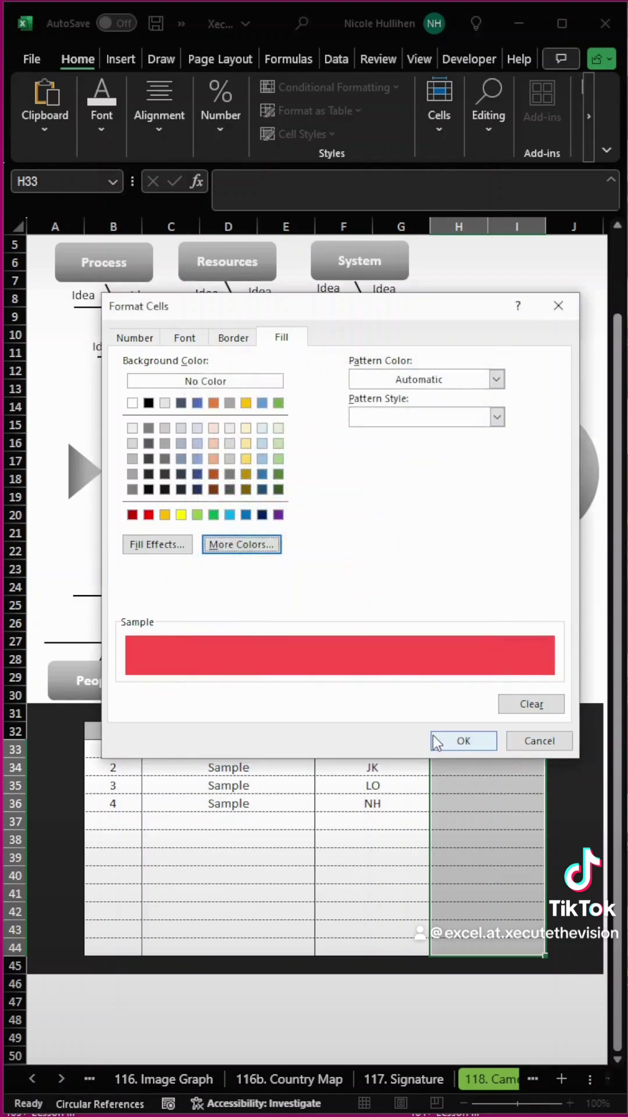
left_click(464, 741)
left_click(437, 605)
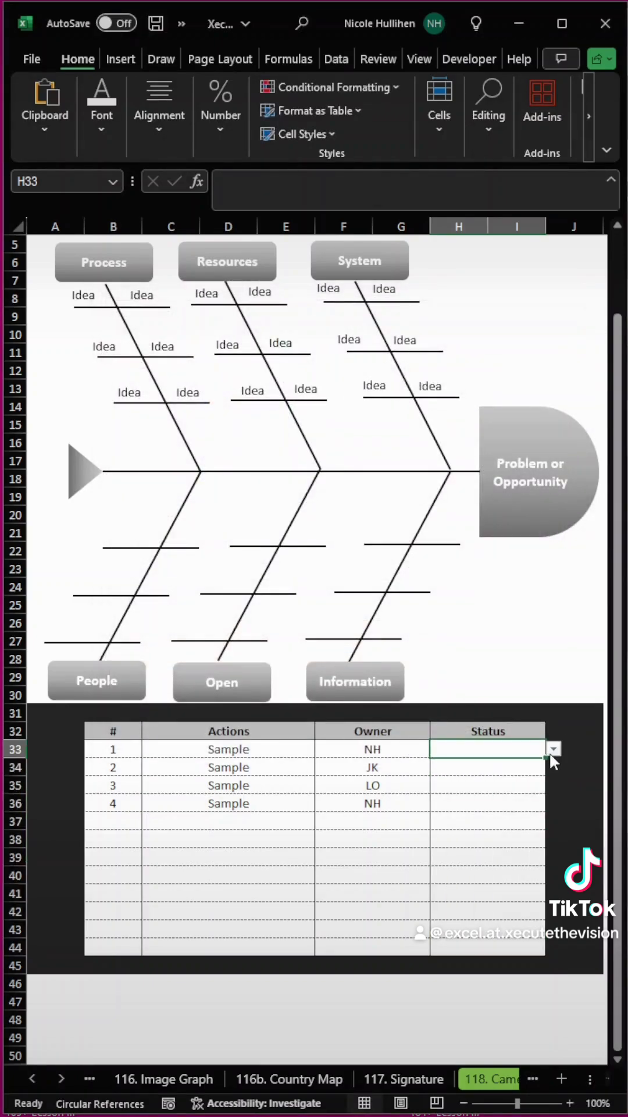
Set the Status of H33 to Started and H34 to Done.
left_click(554, 749)
left_click(538, 776)
left_click(523, 767)
left_click(554, 768)
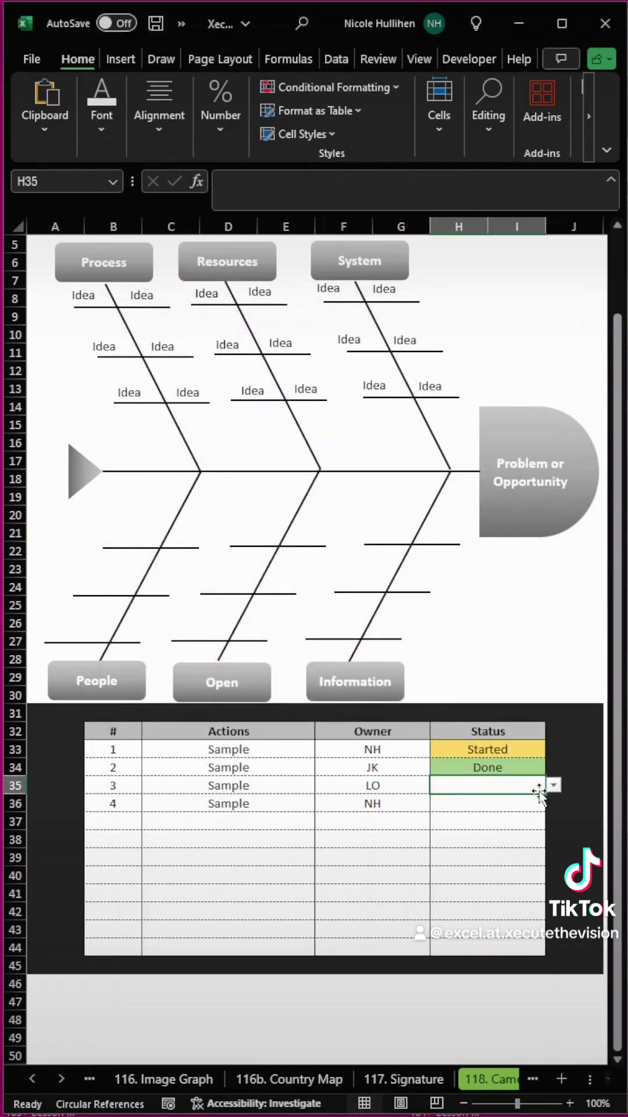